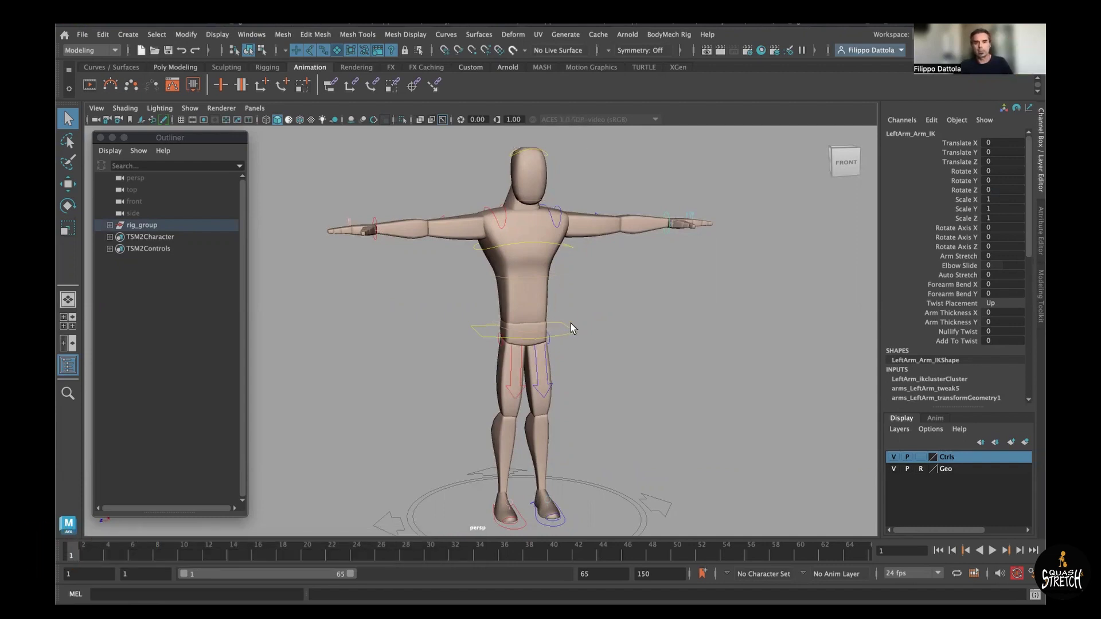
# - Add a keyable float attribute named Head to the left arm IK control, with minimum 0 and maximum 1
pyautogui.click(927, 121)
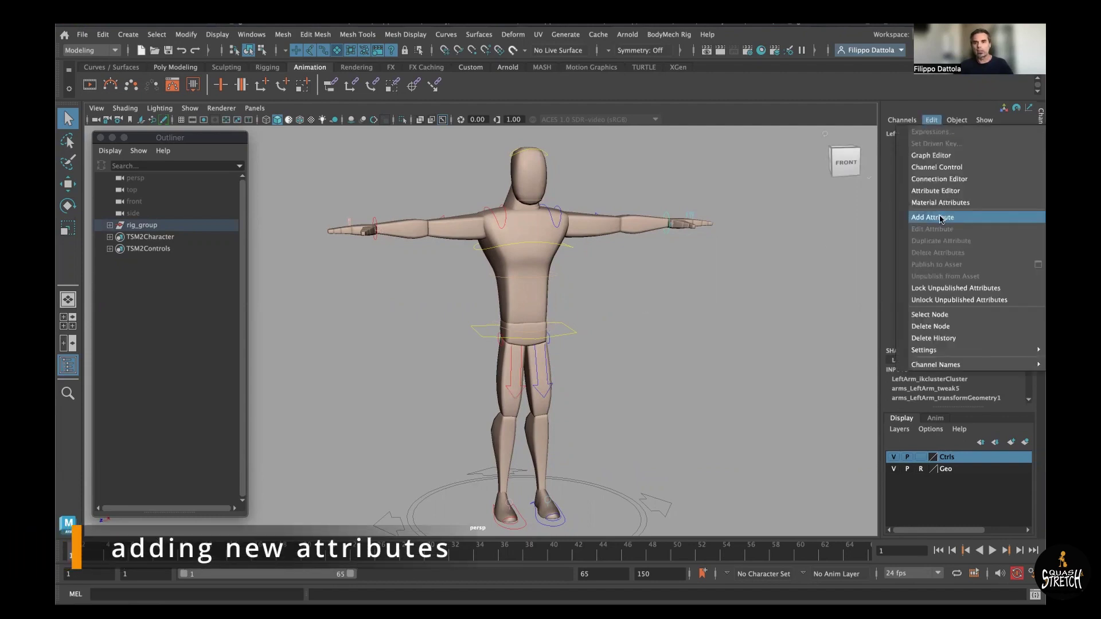
pyautogui.click(940, 217)
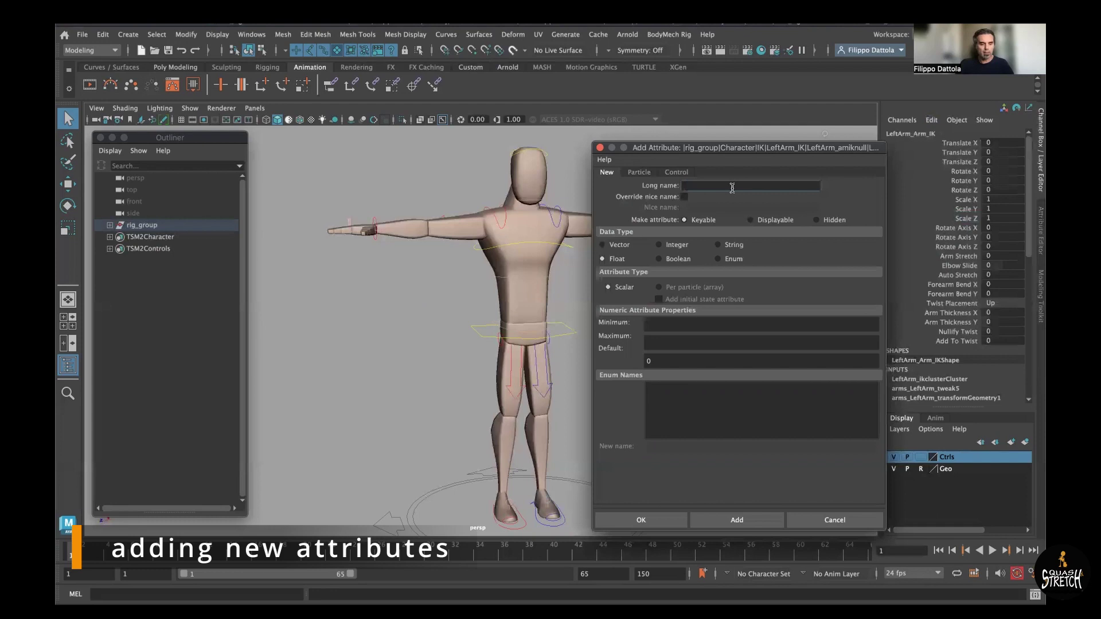
pyautogui.write('Head')
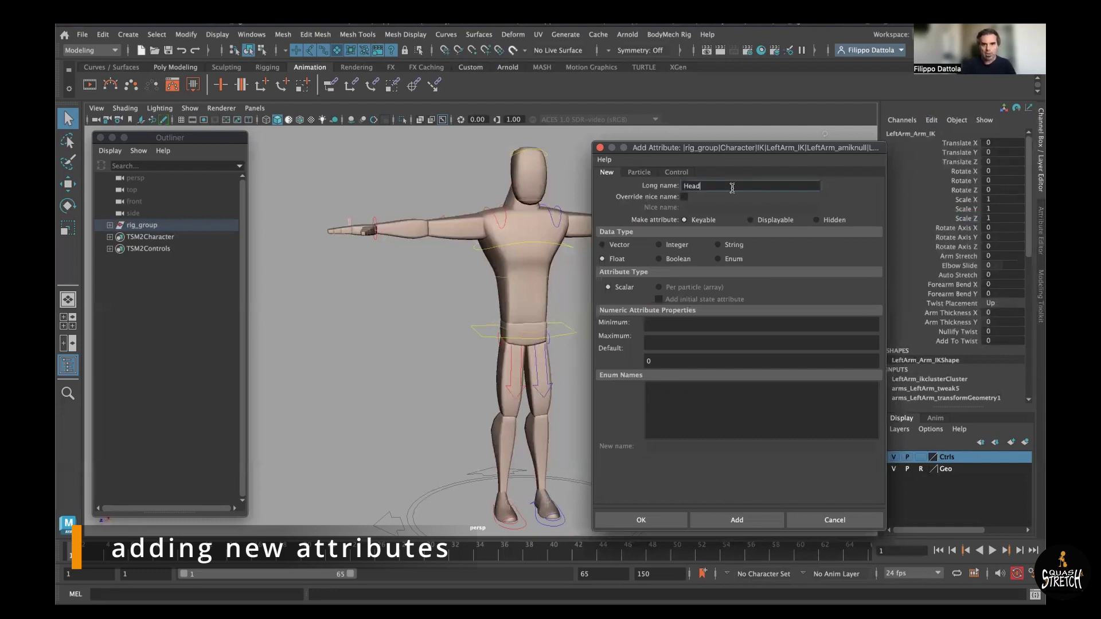
pyautogui.click(694, 319)
pyautogui.write('0')
pyautogui.press('Tab')
pyautogui.write('1')
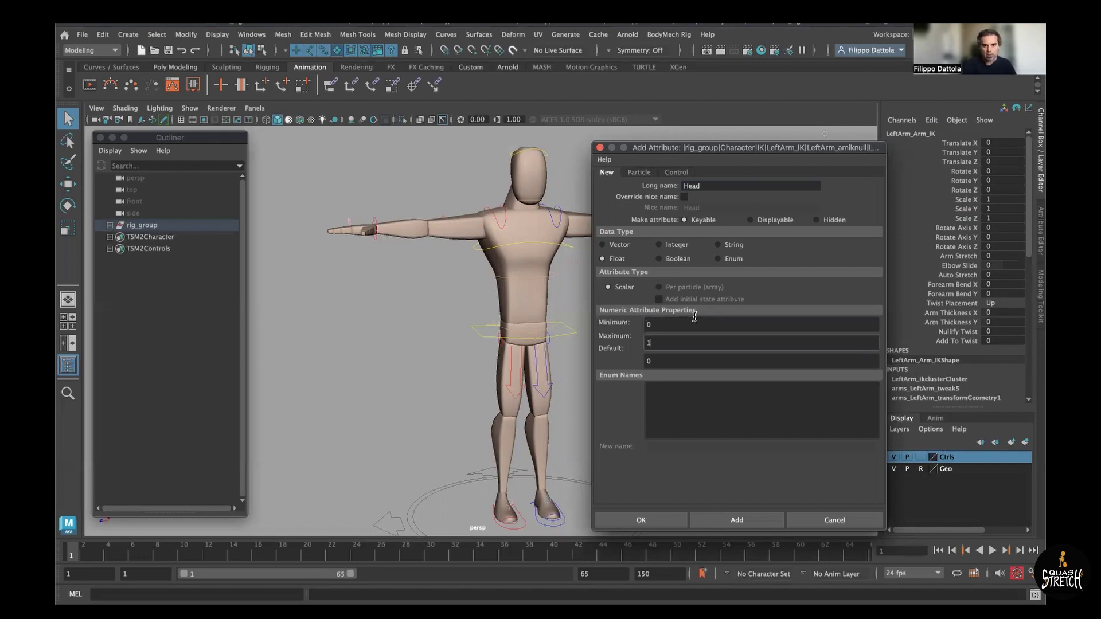
pyautogui.click(669, 515)
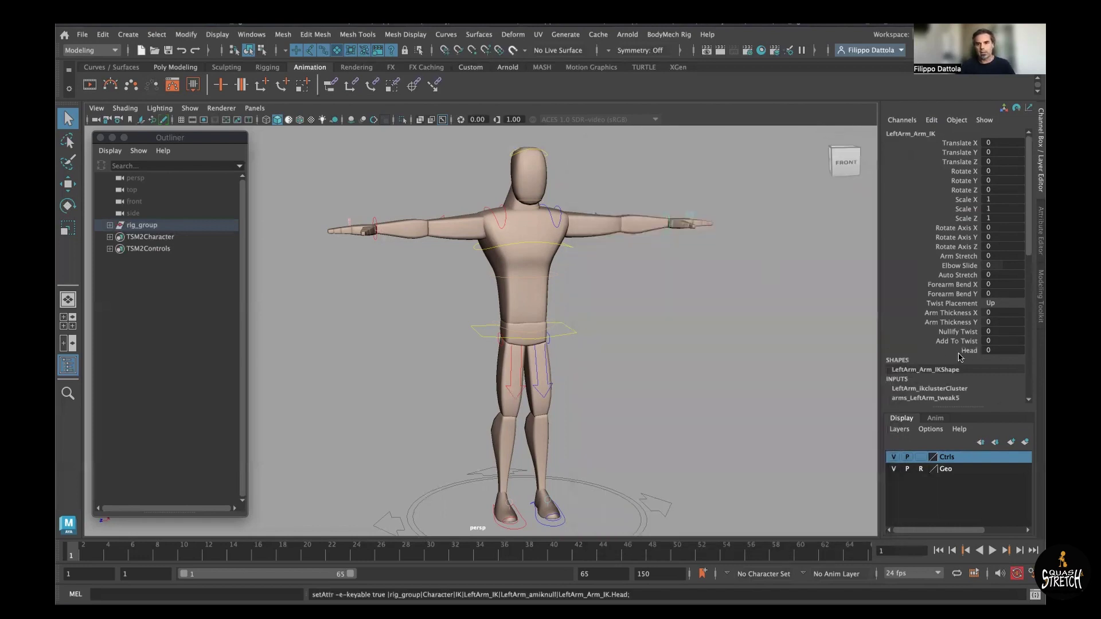
# - Add a keyable float attribute named Hips to the left arm IK control, with minimum 0 and maximum 1
pyautogui.moveTo(958, 351); pyautogui.dragTo(868, 358)
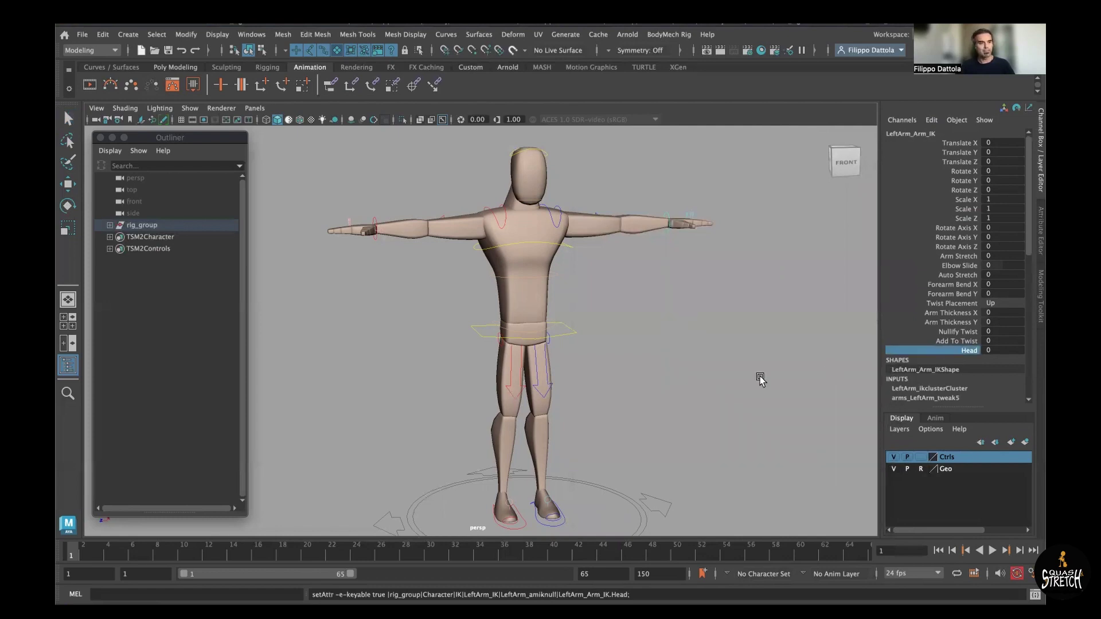
pyautogui.click(931, 121)
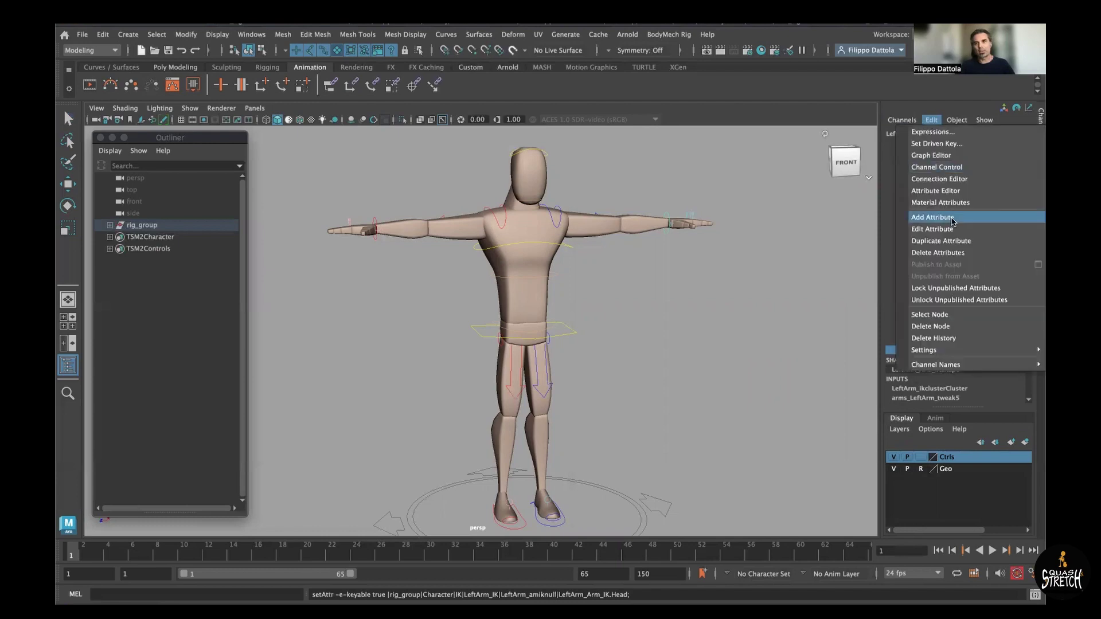
pyautogui.click(932, 217)
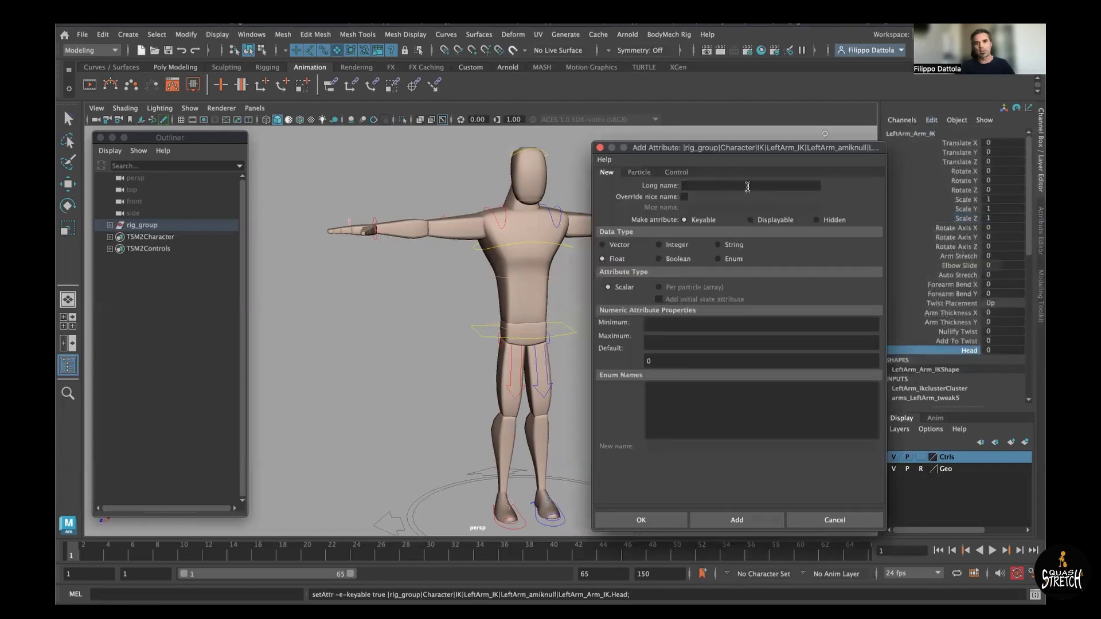
pyautogui.write('Hips')
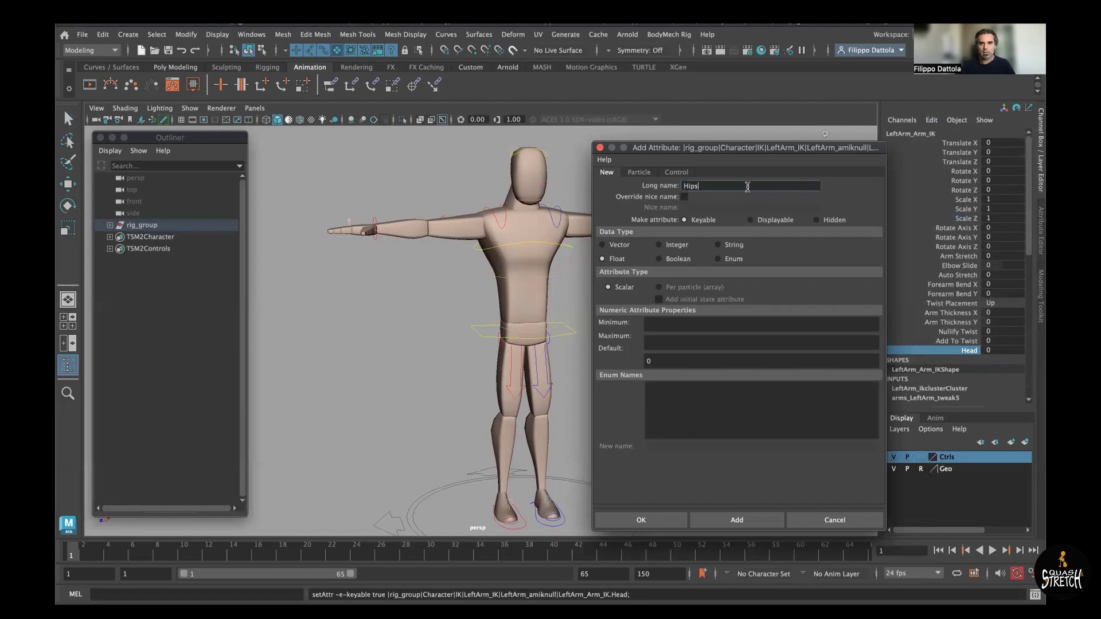
pyautogui.click(672, 321)
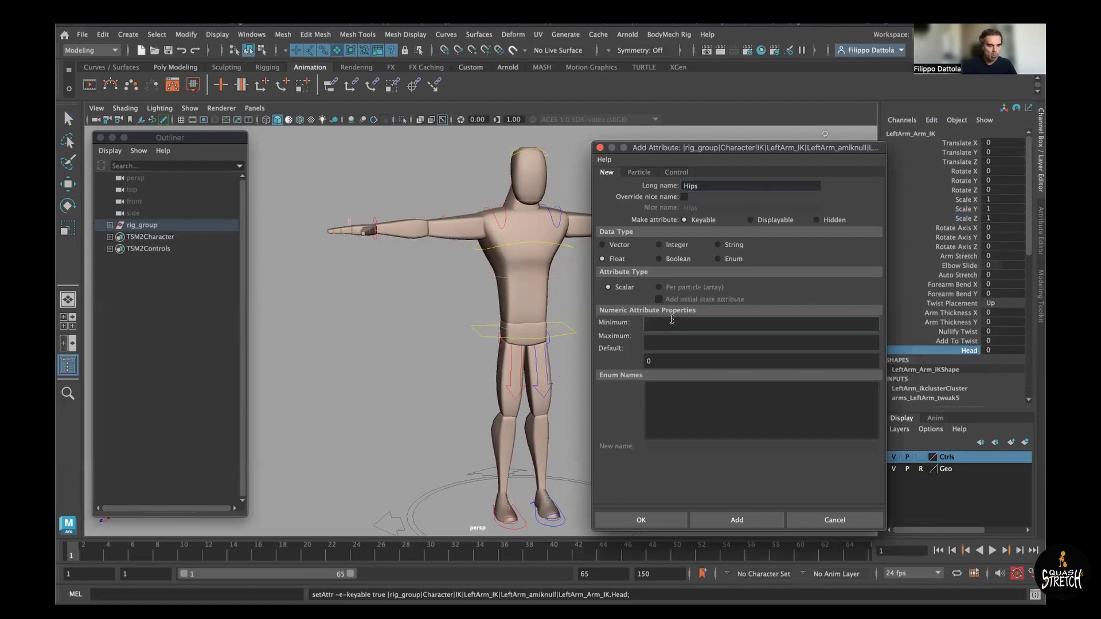
pyautogui.write('0')
pyautogui.press('Tab')
pyautogui.write('1')
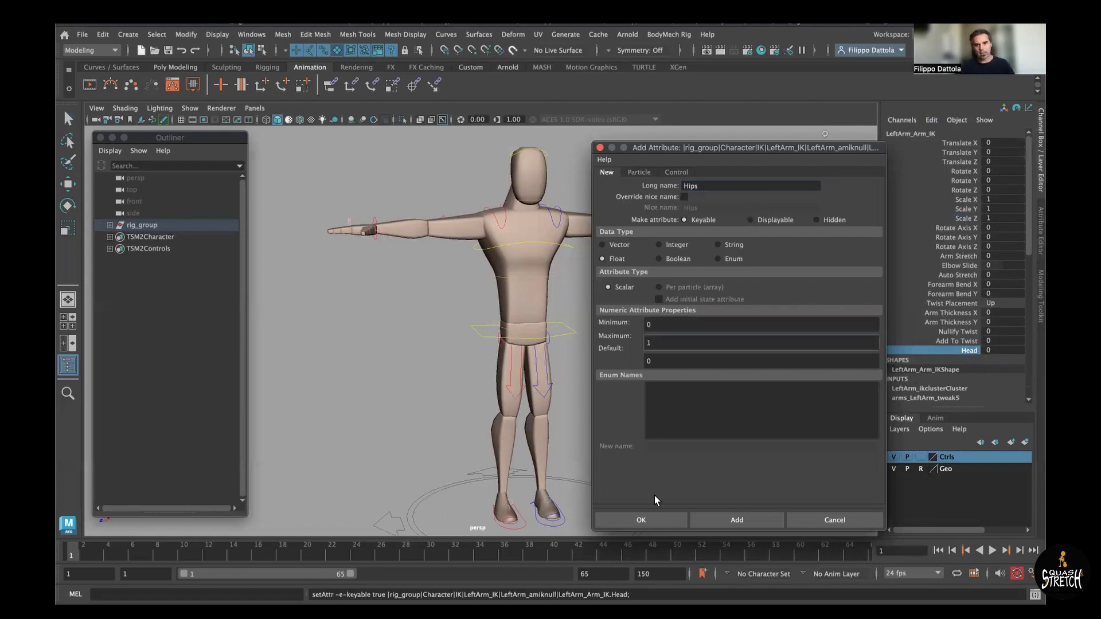
pyautogui.click(641, 520)
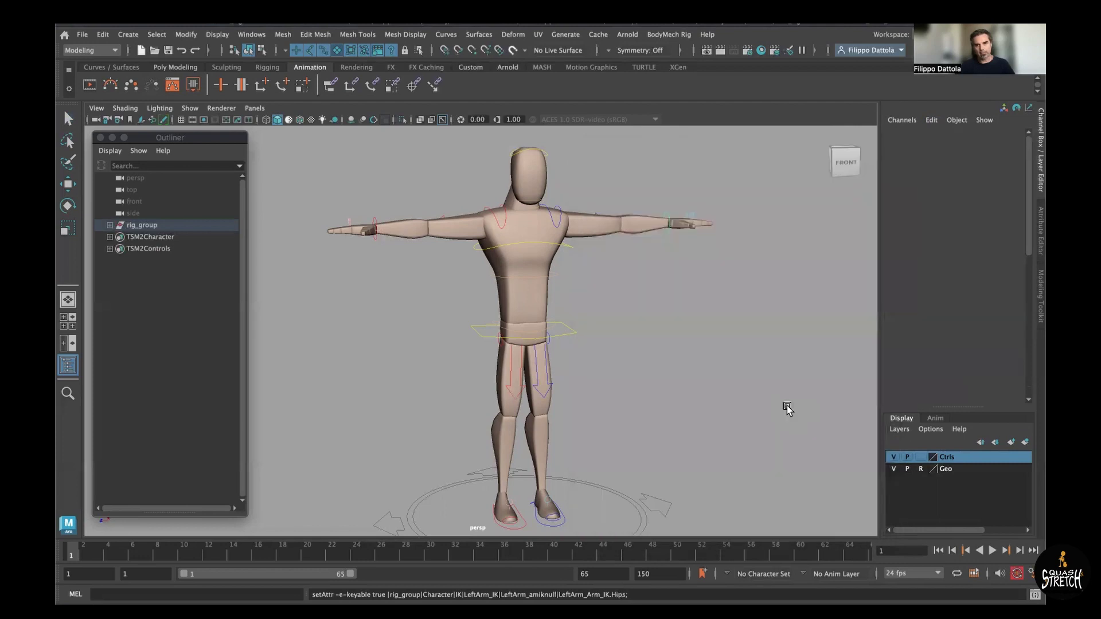
# - Add a keyable float attribute named Body to the left arm IK control, with minimum 0 and maximum 1
pyautogui.click(932, 121)
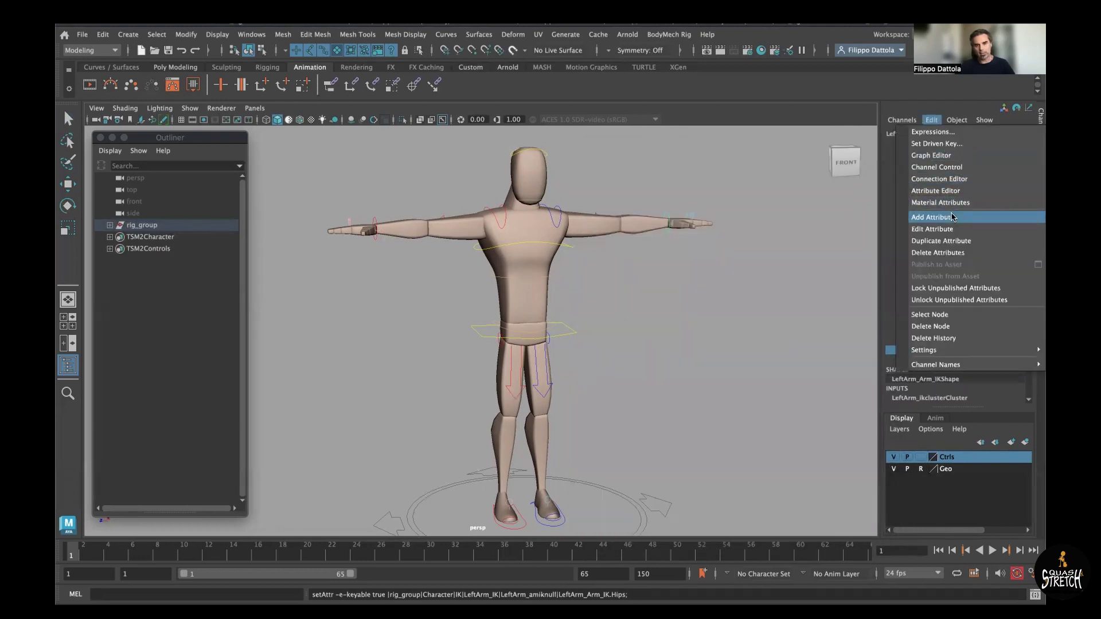
pyautogui.click(952, 216)
pyautogui.click(712, 185)
pyautogui.write('B')
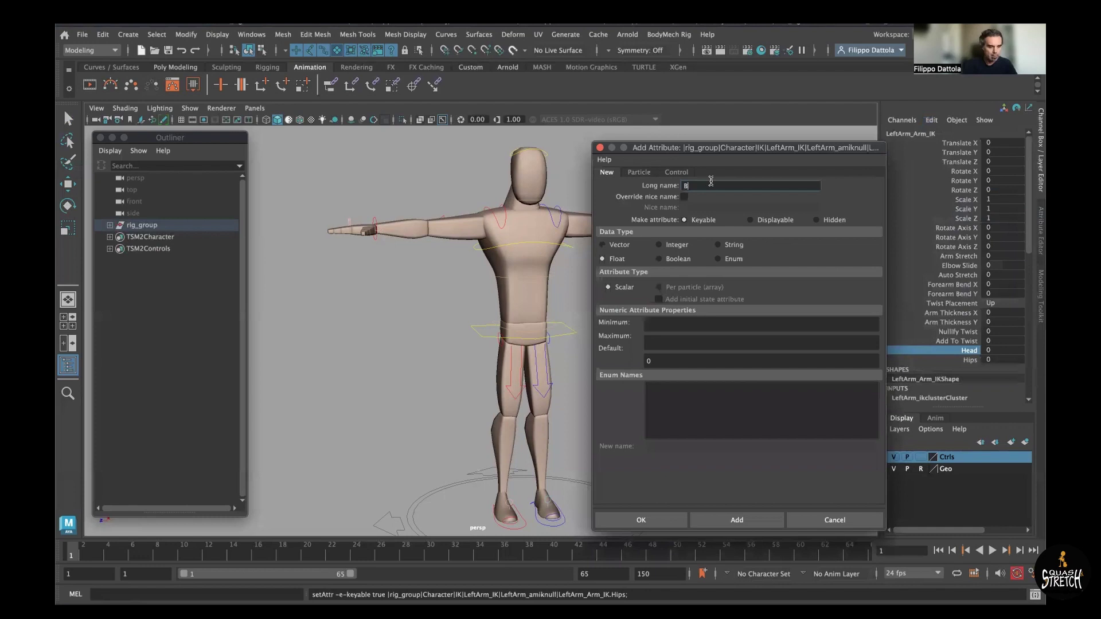
pyautogui.write('ody')
pyautogui.press('Tab')
pyautogui.write('0')
pyautogui.press('Tab')
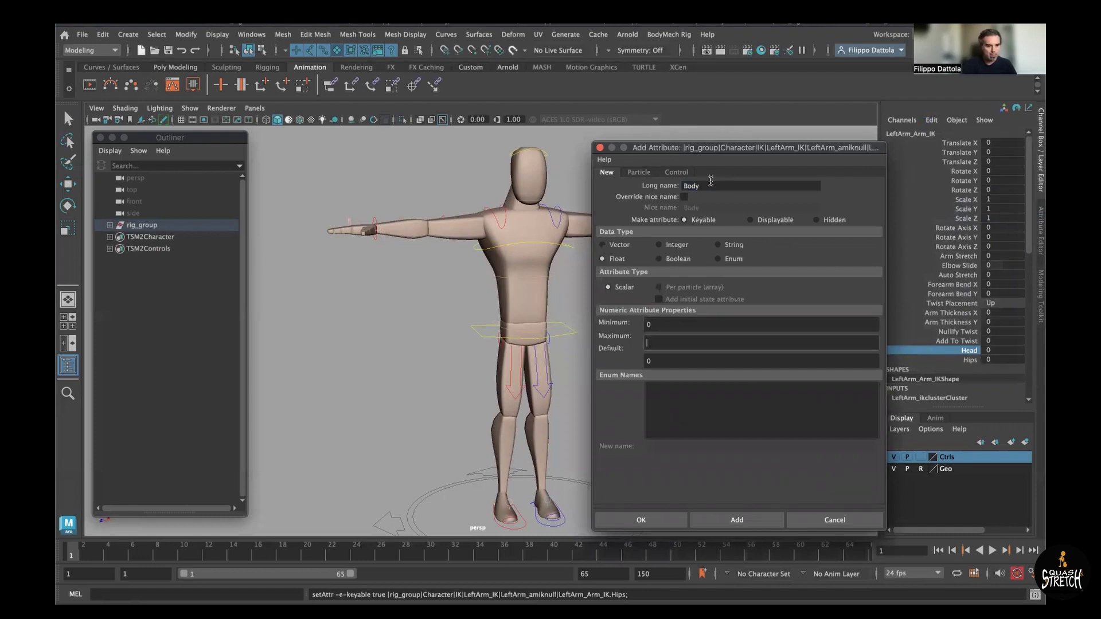
pyautogui.write('1')
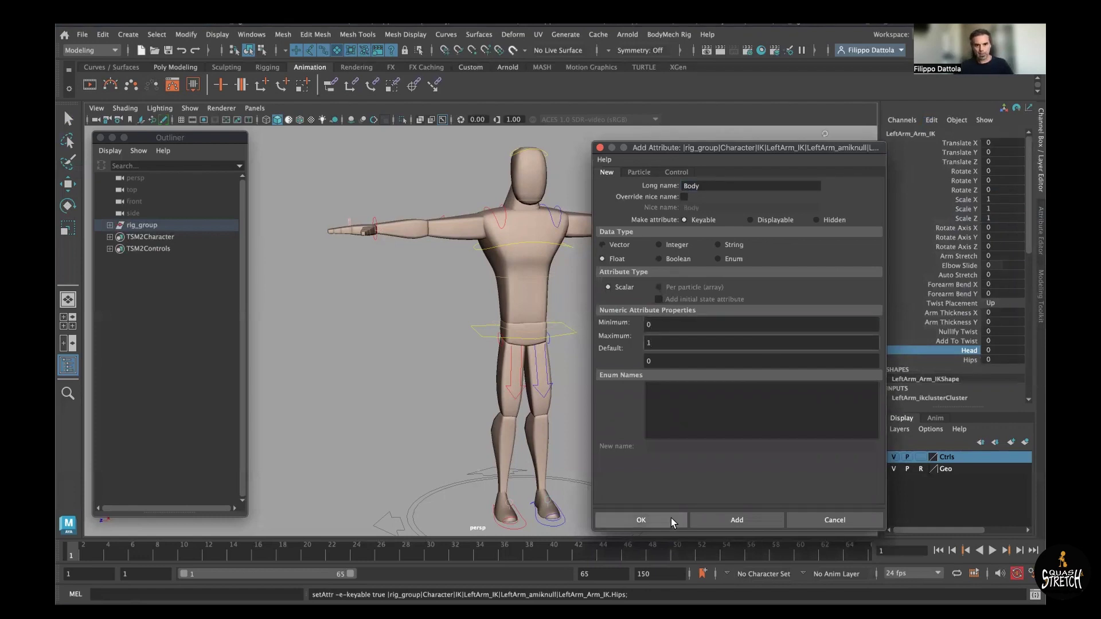
pyautogui.click(669, 520)
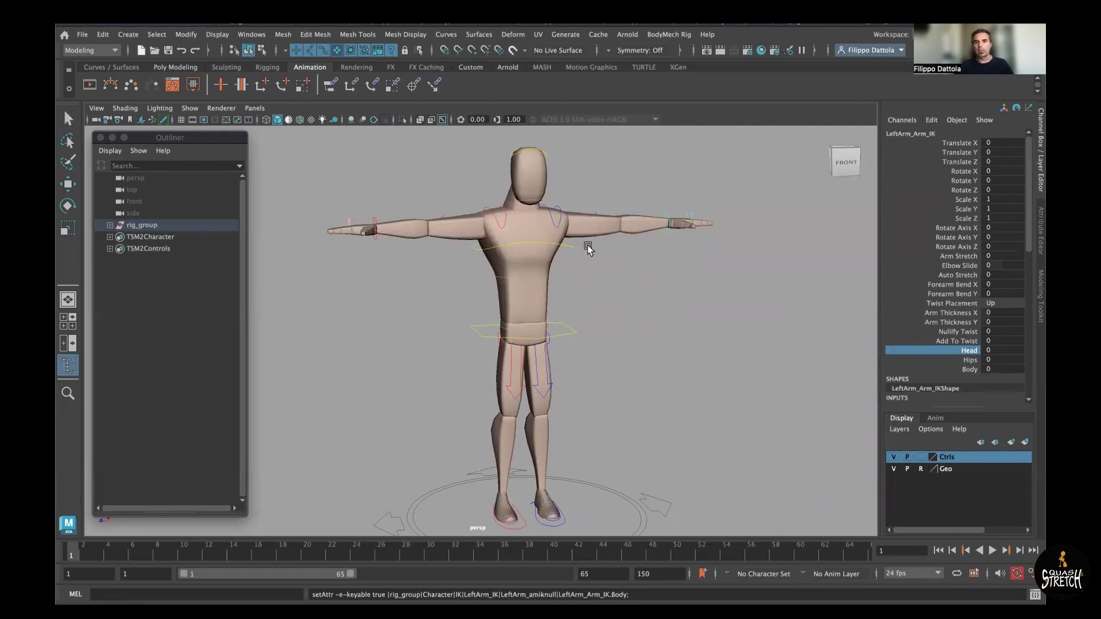
# - Select the Upper_Body control, return to the left arm IK control and reveal it in the Outliner hierarchy
pyautogui.press('q')
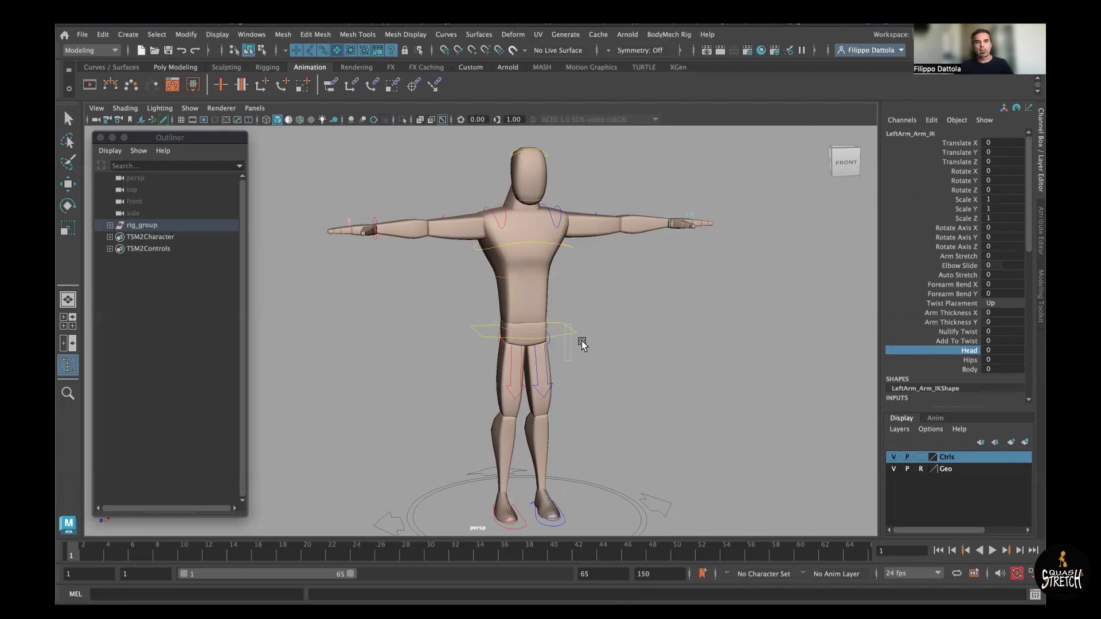
pyautogui.click(577, 331)
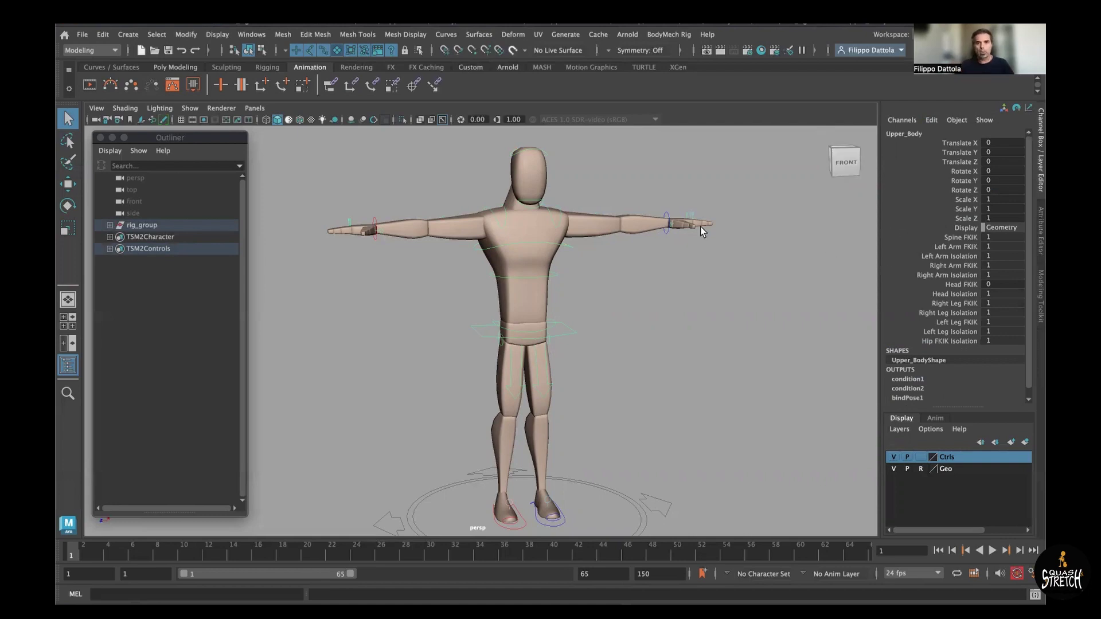
pyautogui.click(667, 216)
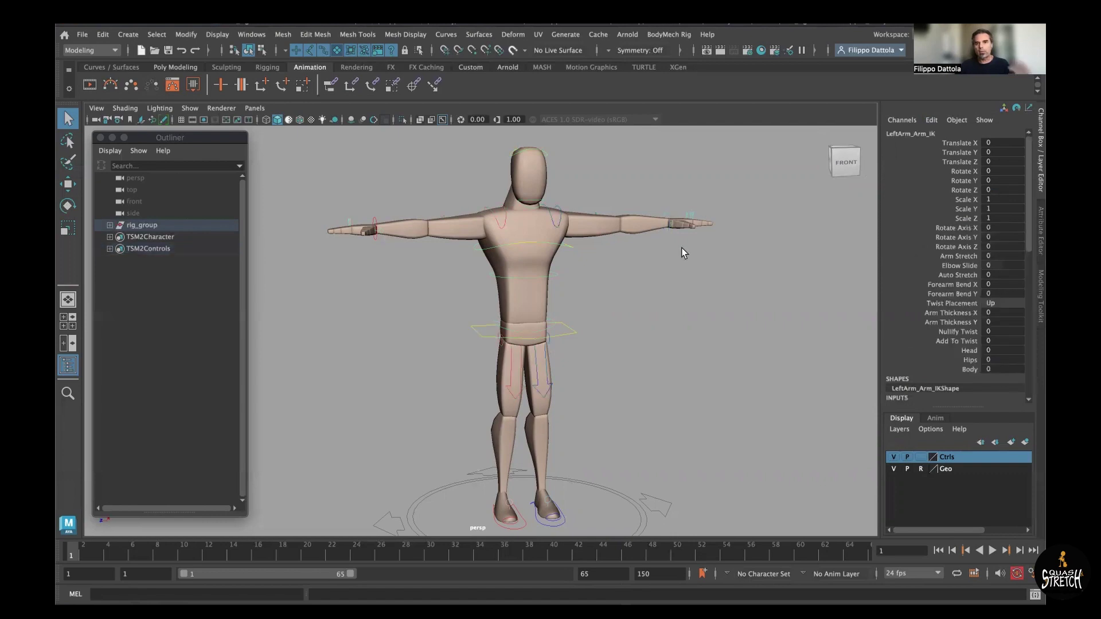
pyautogui.press('f')
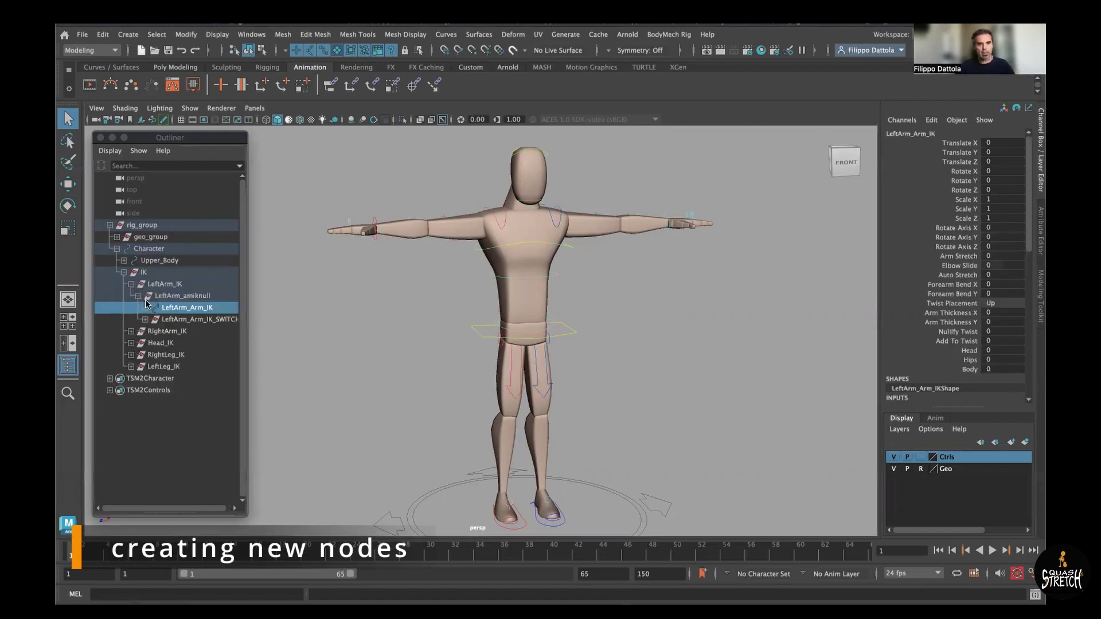
# - Group LeftArm_Arm_IK on its own beneath LeftArm_amiknull and rename the new group LeftArm_spaceGRP
pyautogui.click(181, 296)
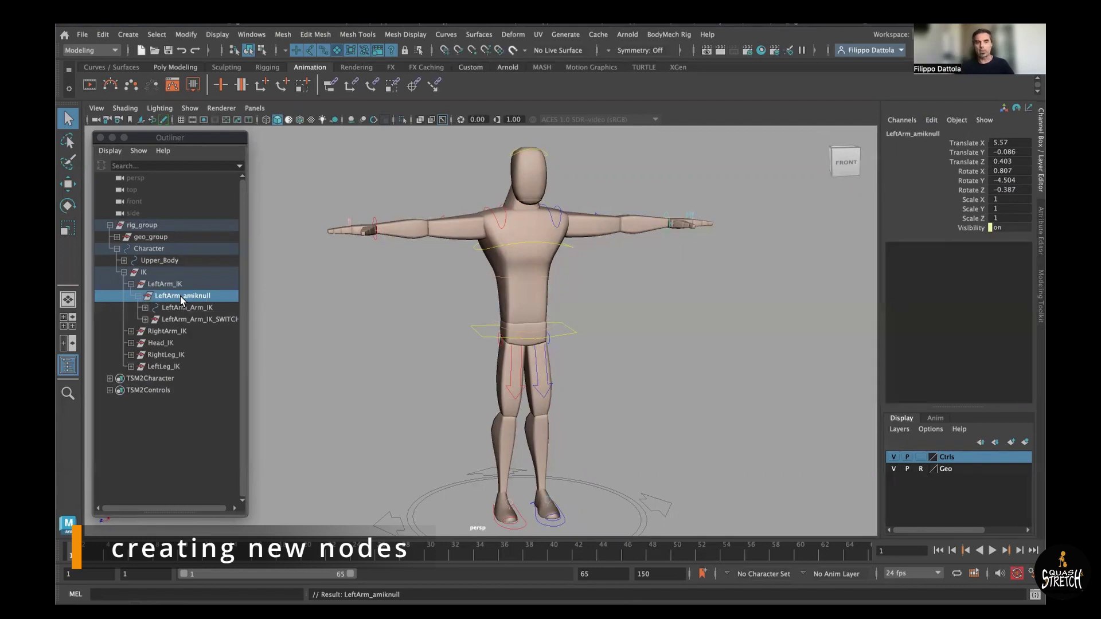
pyautogui.click(183, 308)
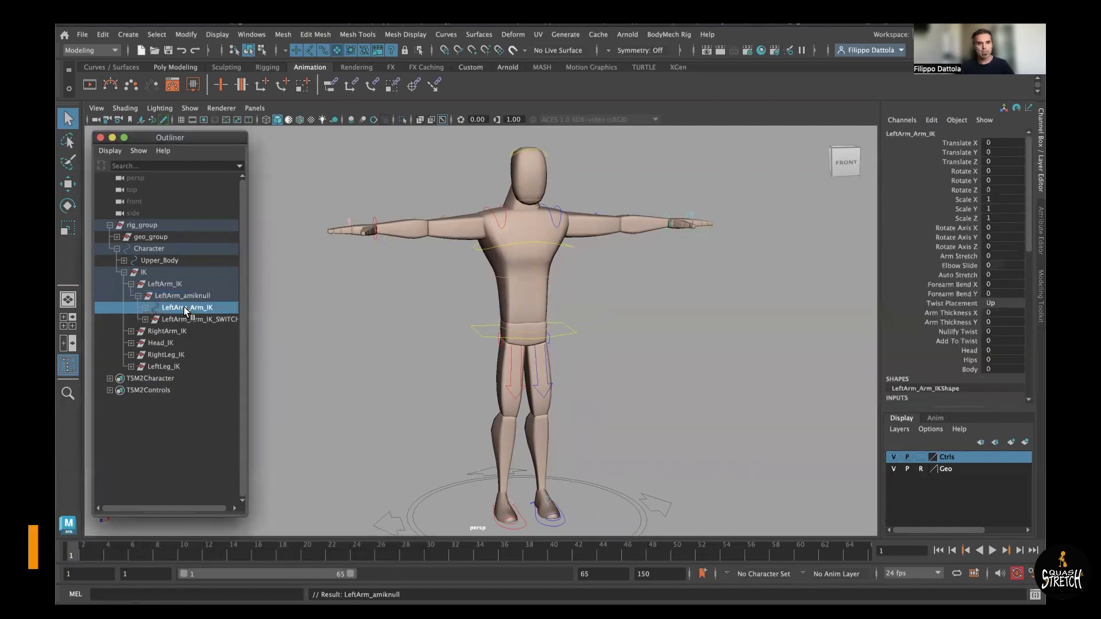
pyautogui.hotkey('ctrl', 'g')
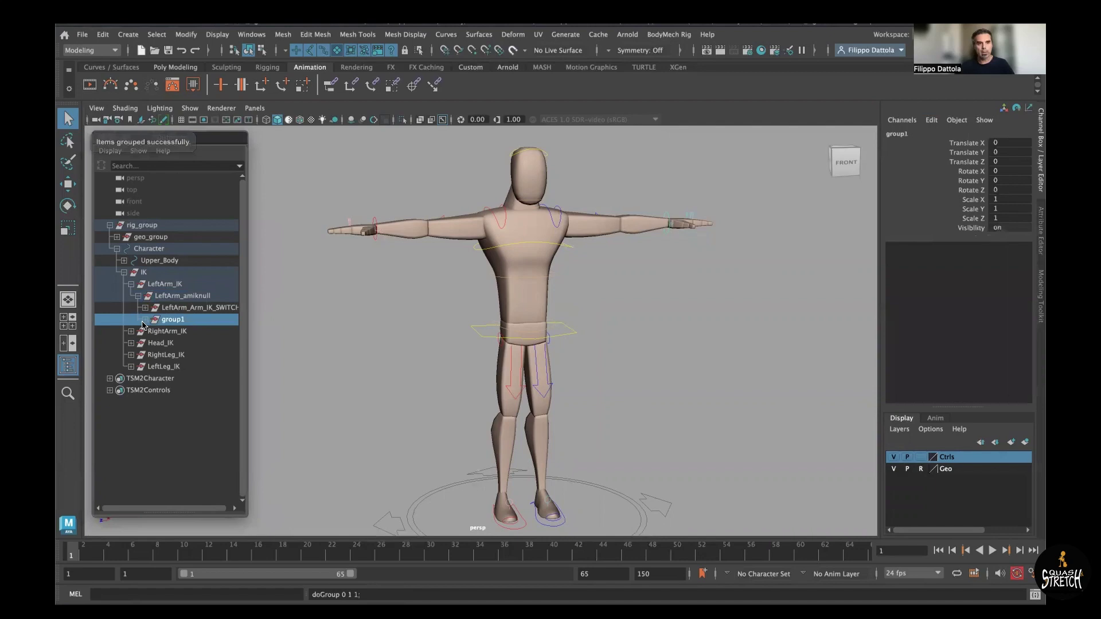
pyautogui.click(144, 321)
pyautogui.doubleClick(168, 320)
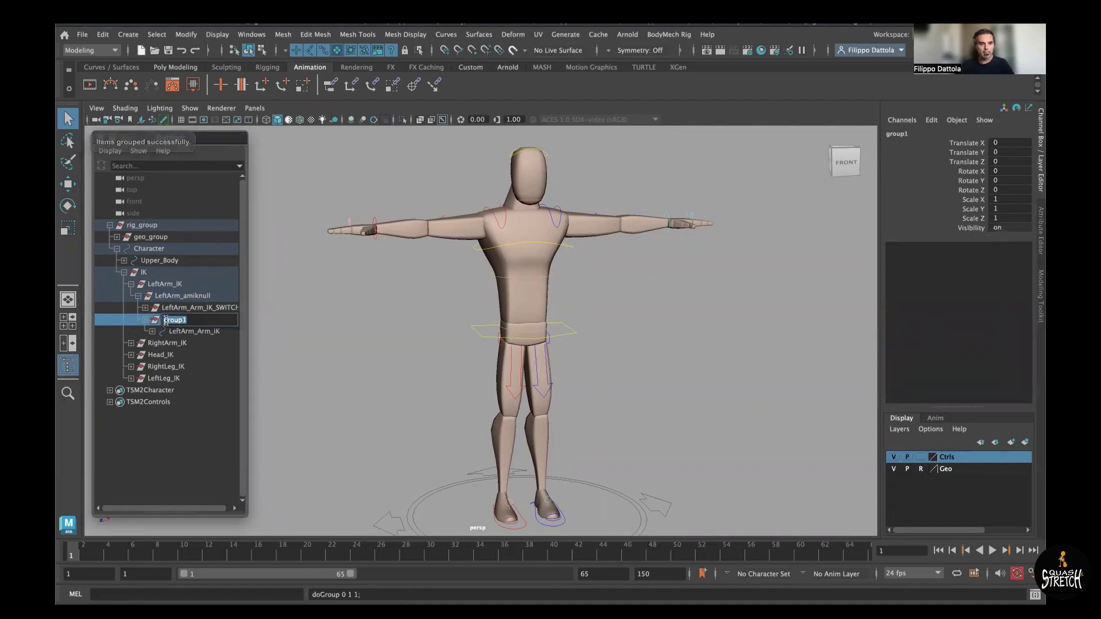
pyautogui.write('Left')
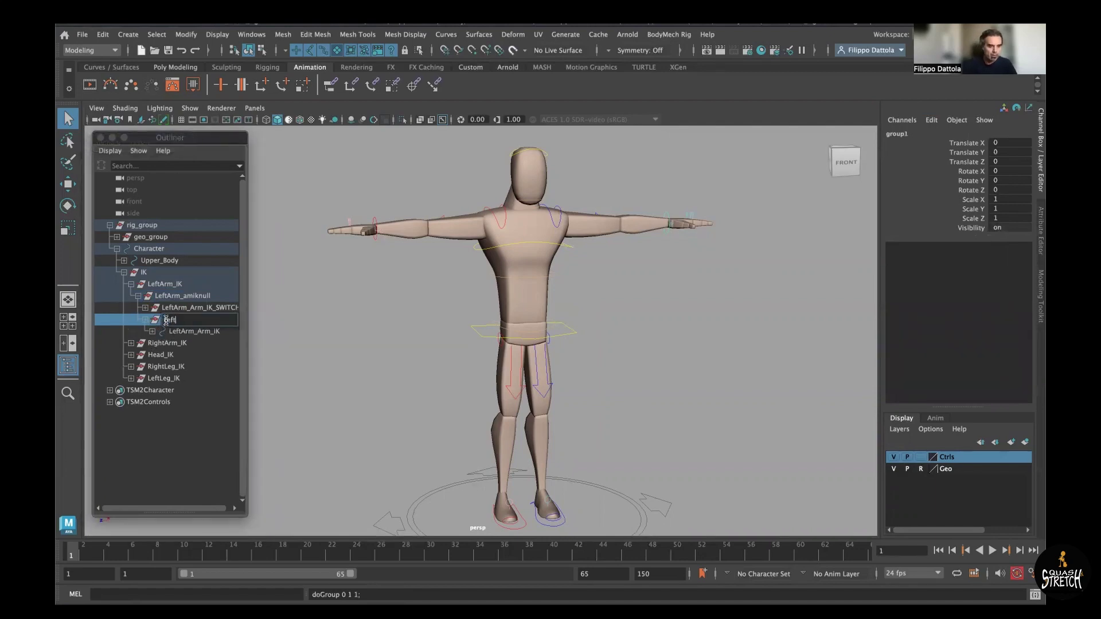
pyautogui.write('Arm_spaceGRP')
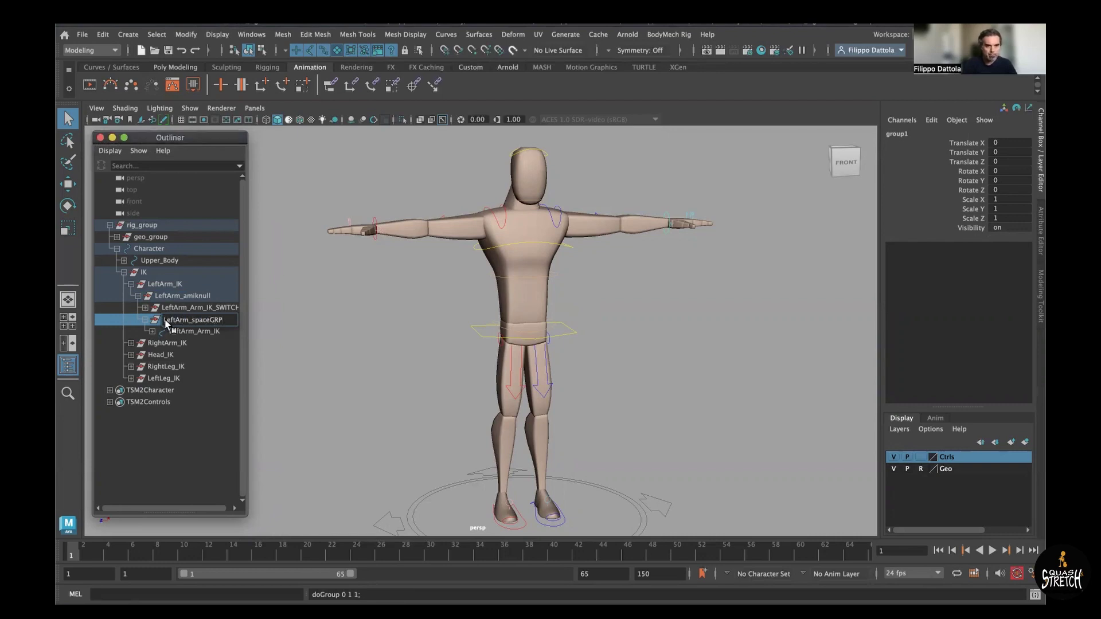
pyautogui.press('Return')
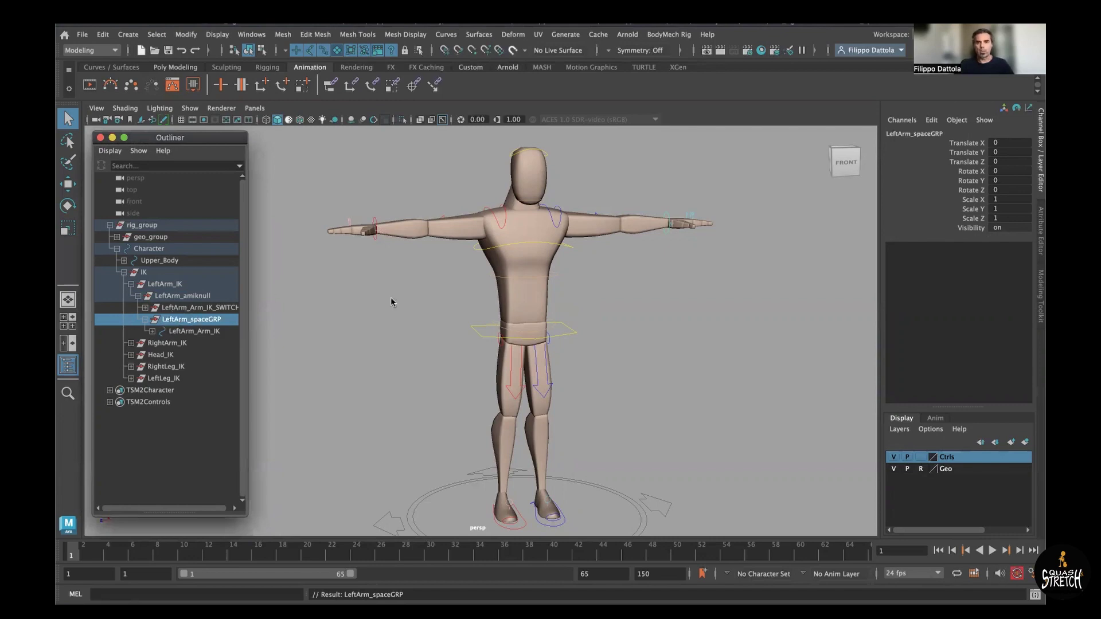
# - Parent-constrain LeftArm_spaceGRP to the Upper_Body, Spine_Pelvis_IK and Head_FK controls, maintaining offset on all translate and rotate axes with weight 1
pyautogui.click(549, 331)
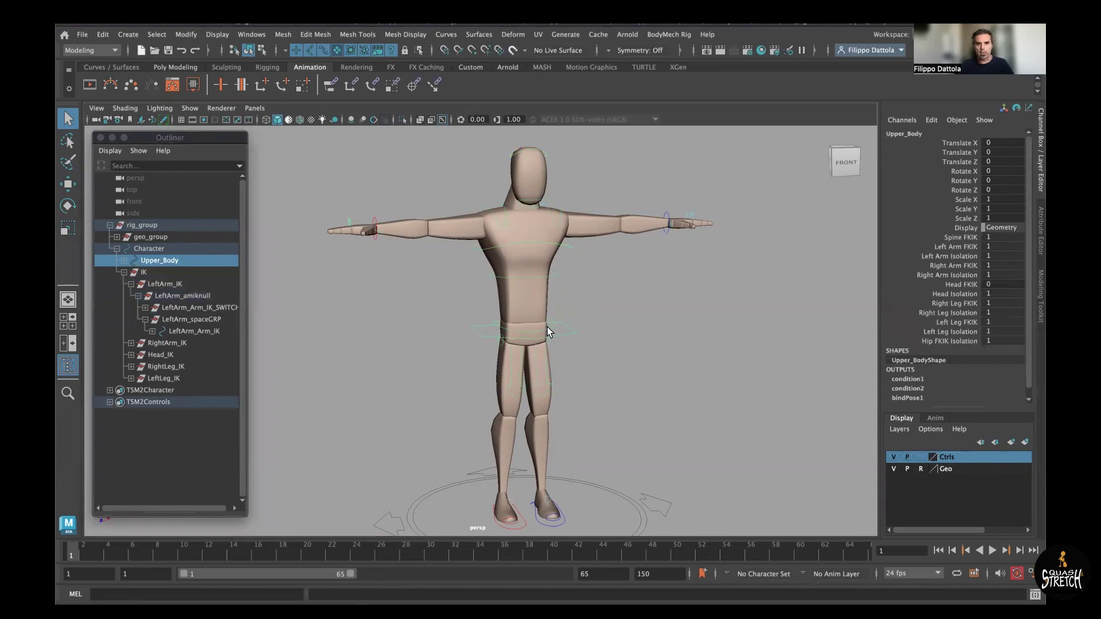
pyautogui.click(548, 327)
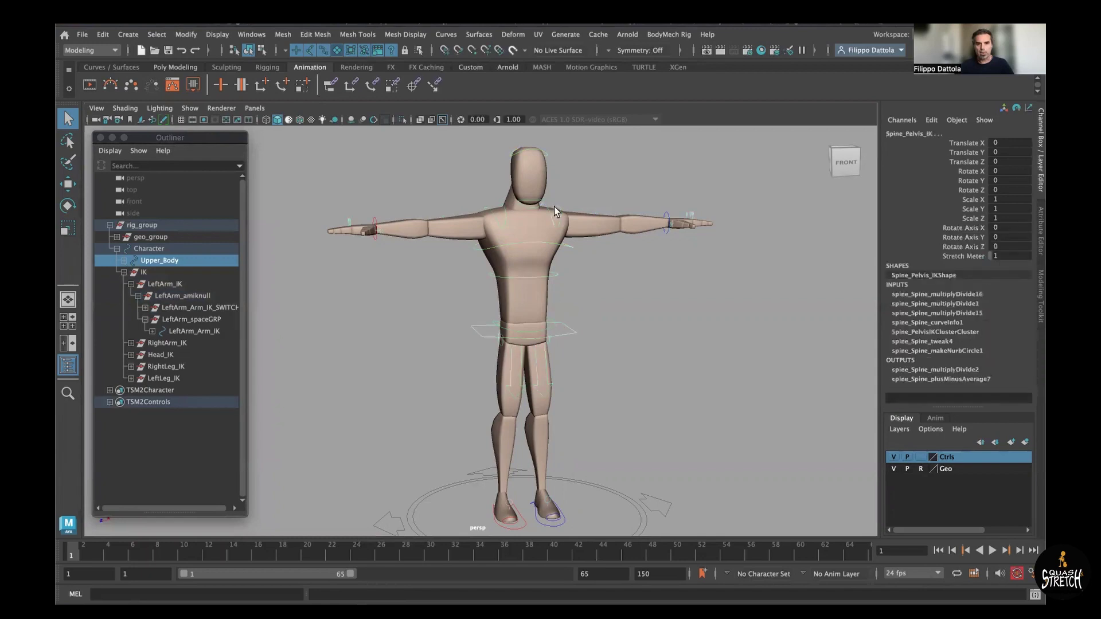
pyautogui.click(546, 158)
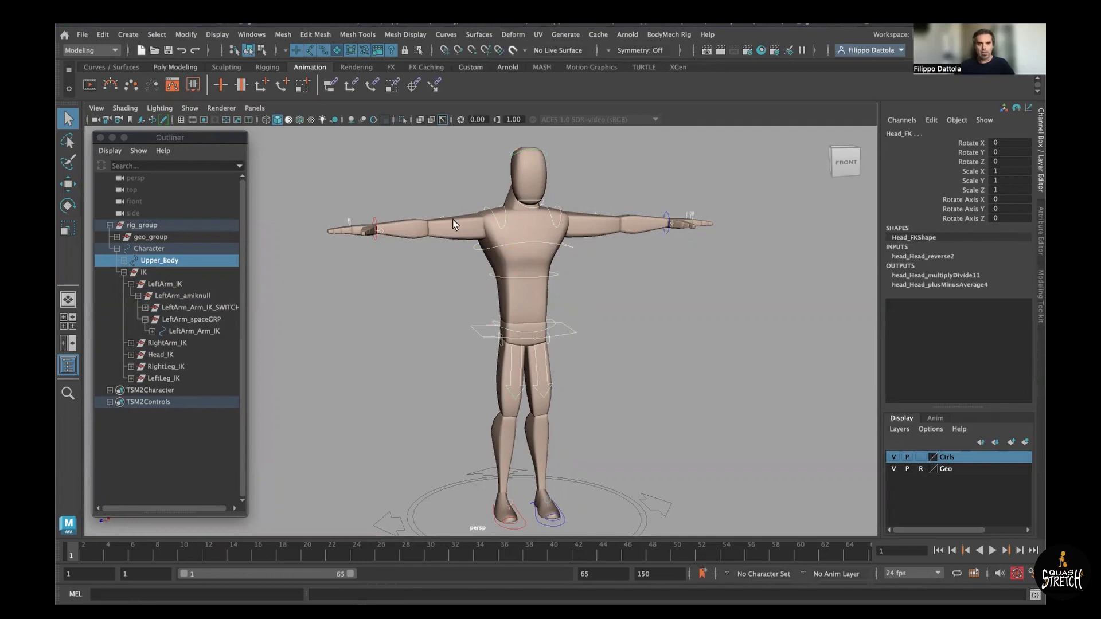
pyautogui.click(201, 318)
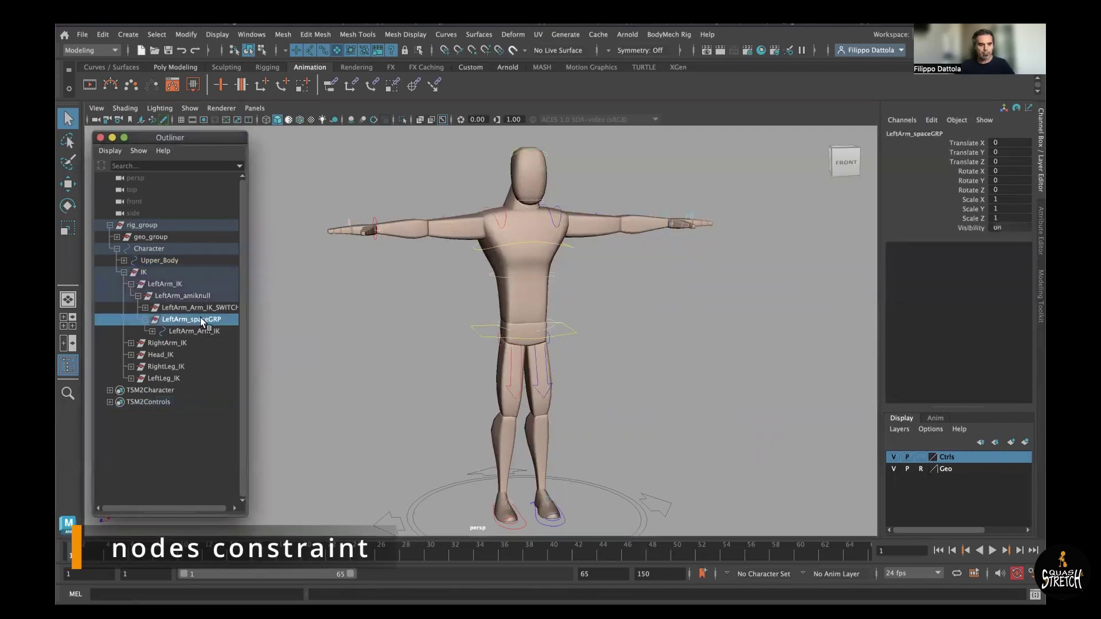
pyautogui.hotkey('ctrl', 'z')
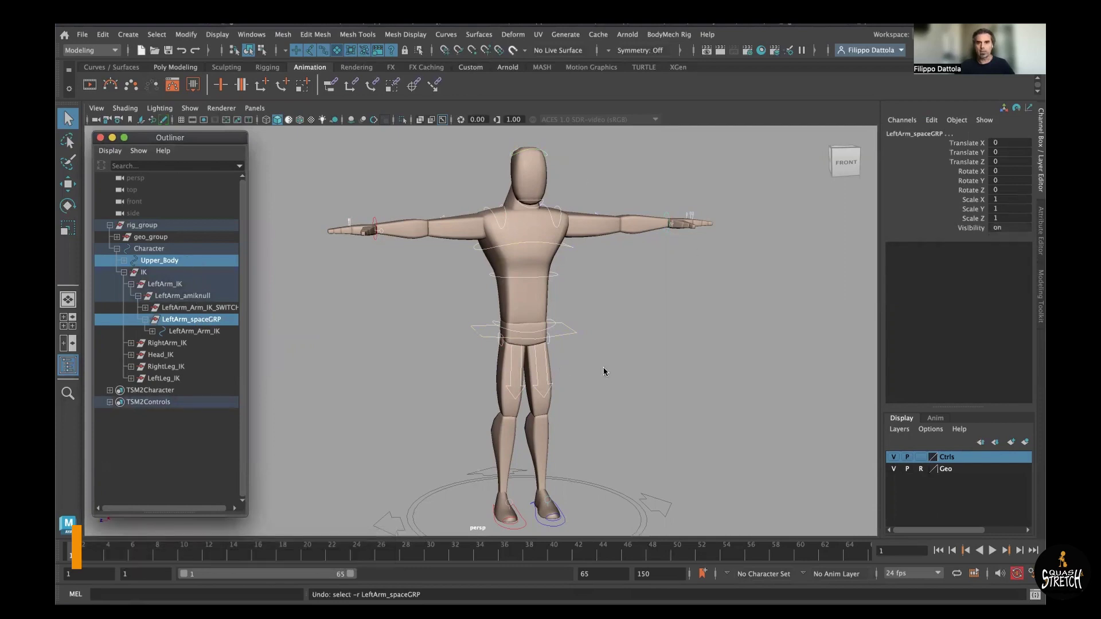
pyautogui.press('space')
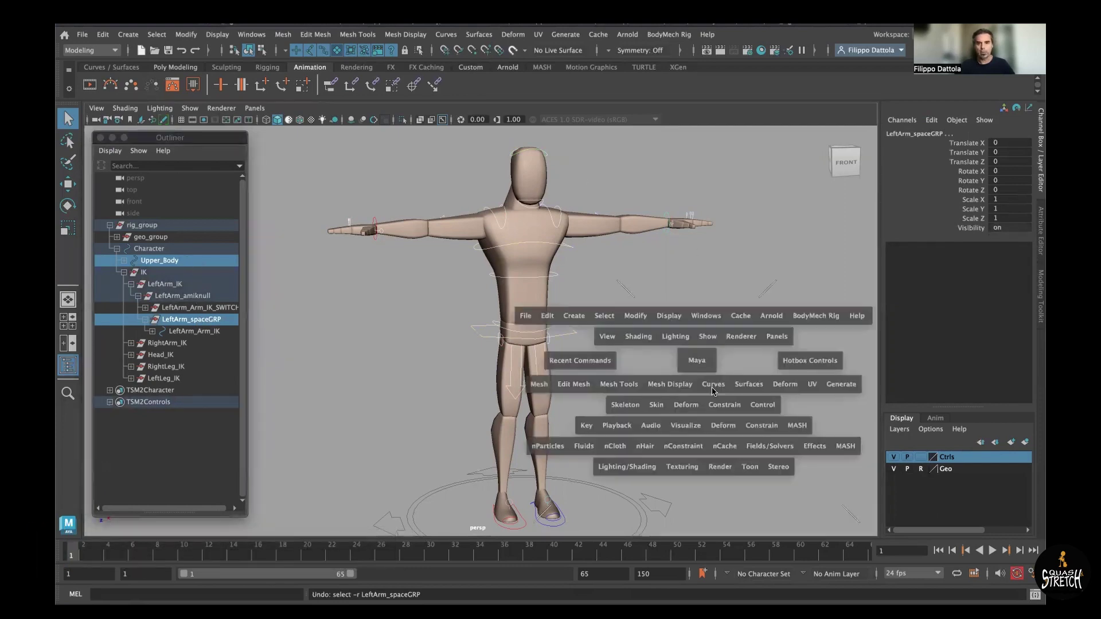
pyautogui.click(720, 405)
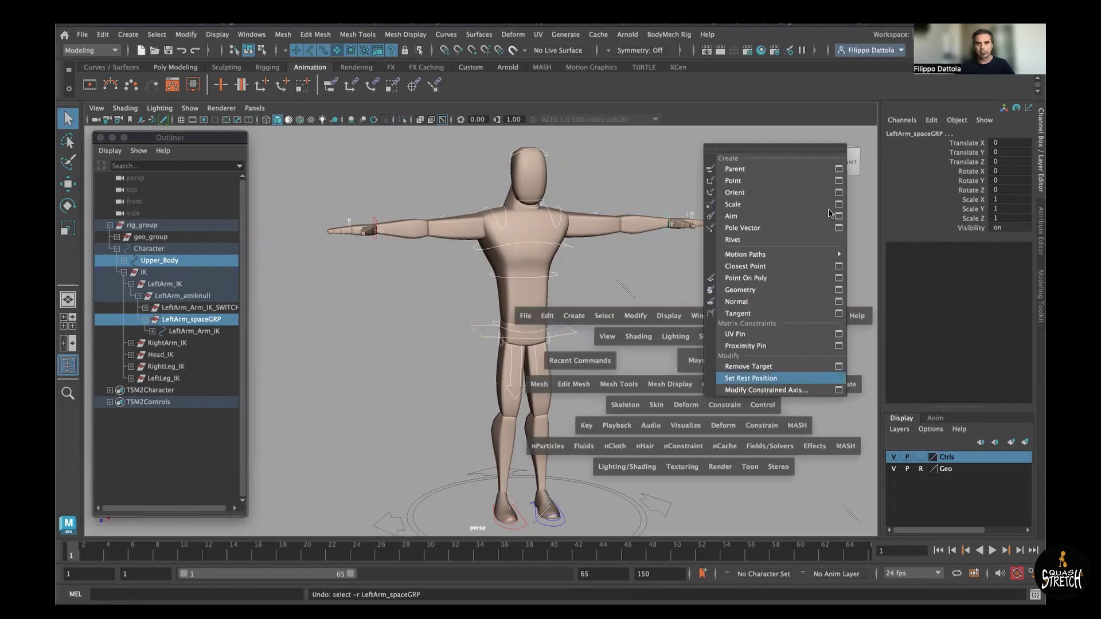
pyautogui.click(839, 170)
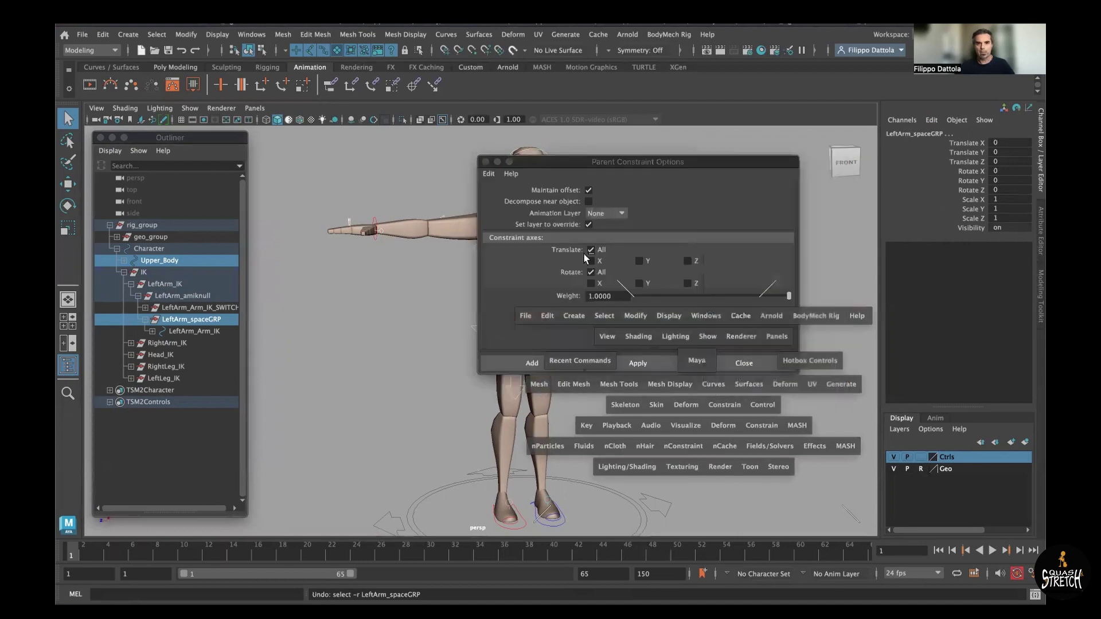
pyautogui.click(521, 363)
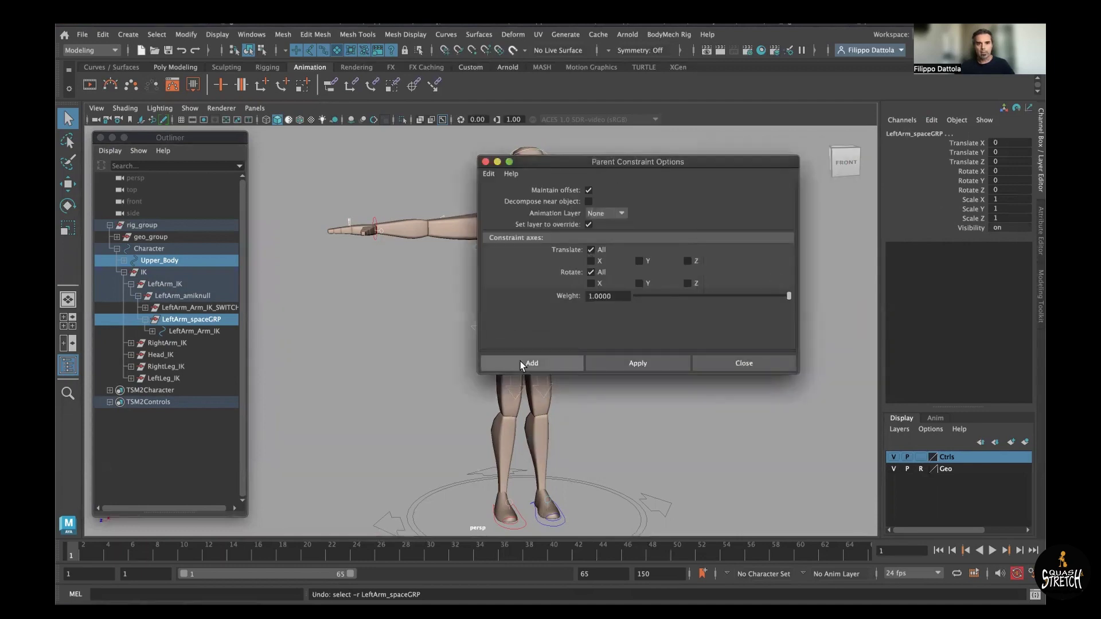
pyautogui.click(522, 364)
pyautogui.click(638, 373)
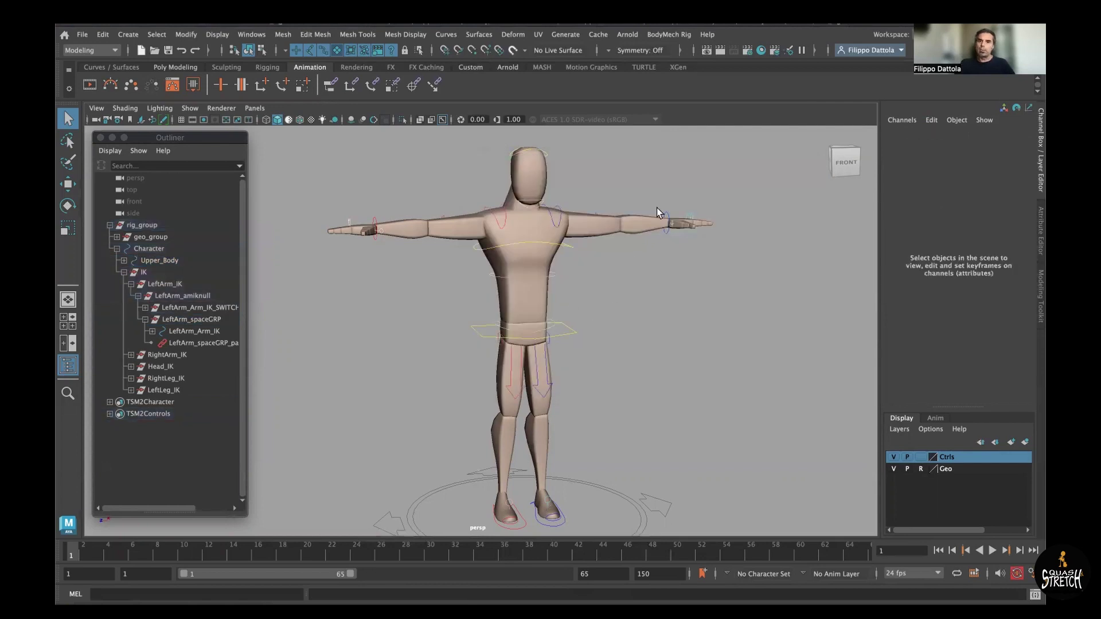
# - Open the Node Editor and add the parent constraint node of LeftArm_spaceGRP to the graph
pyautogui.click(256, 35)
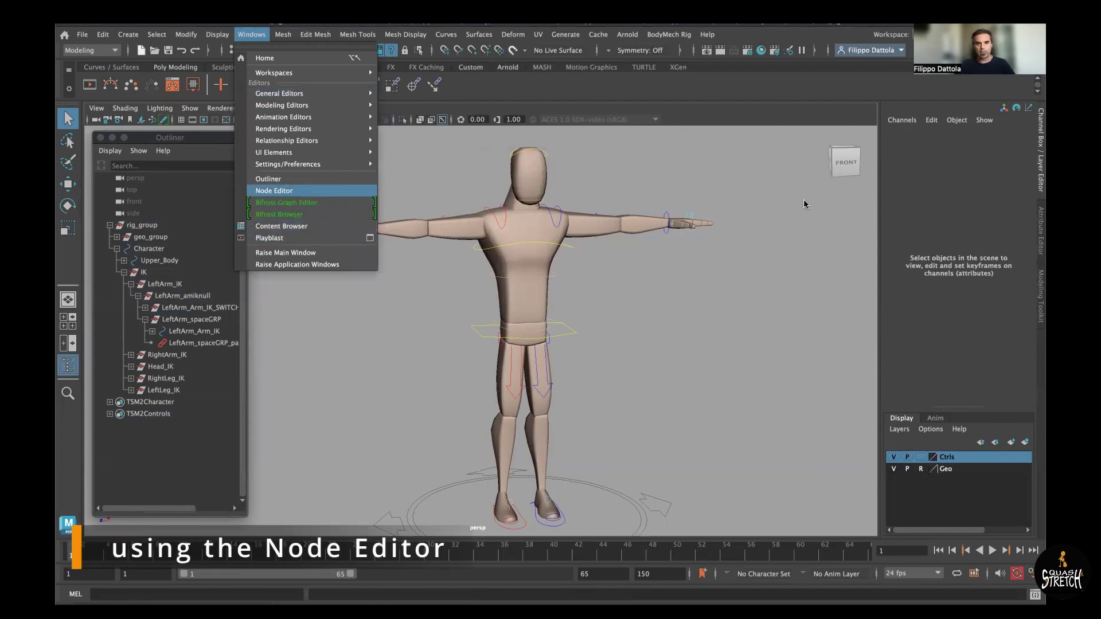
pyautogui.press('Return')
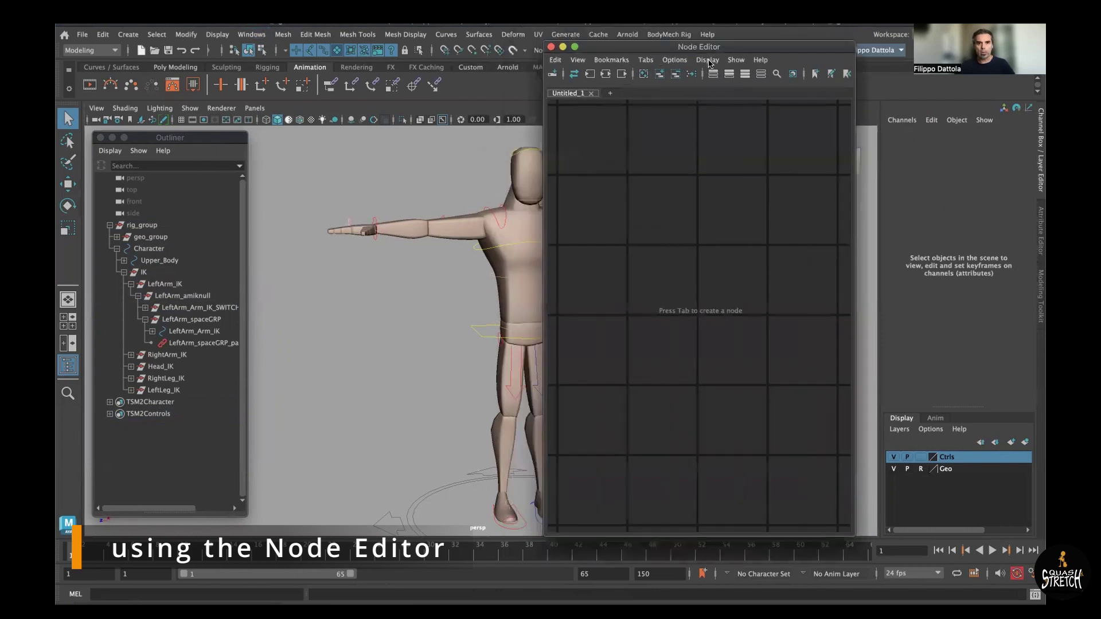
pyautogui.keyDown('alt'); pyautogui.moveTo(435, 287); pyautogui.dragTo(350, 283, button='middle'); pyautogui.keyUp('alt')
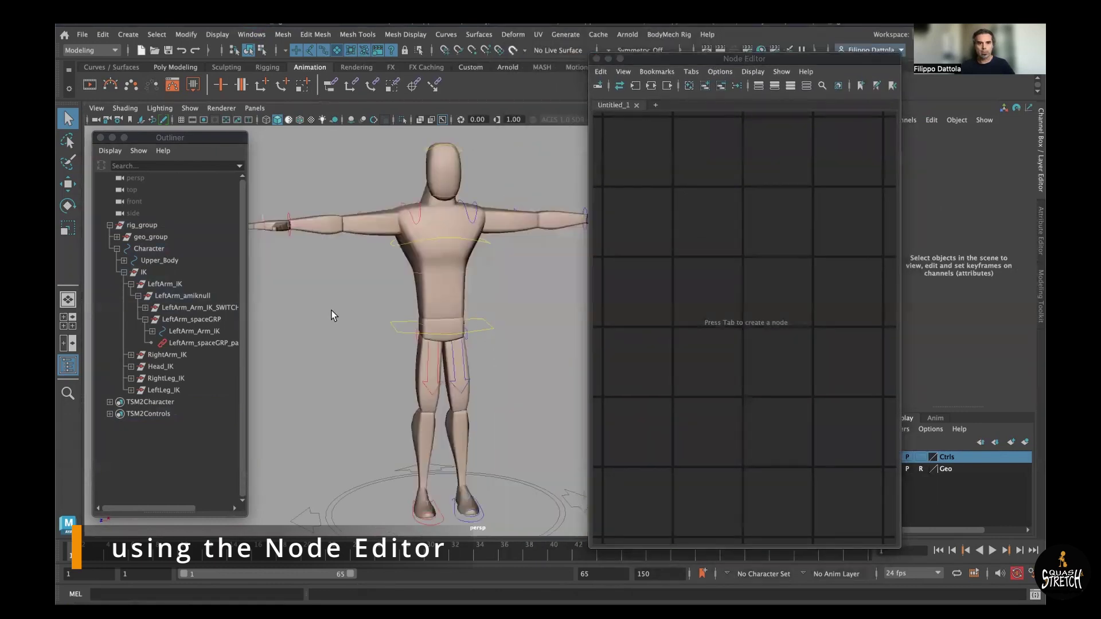
pyautogui.click(202, 340)
pyautogui.moveTo(201, 338); pyautogui.dragTo(736, 221)
pyautogui.scroll(-3, 800, 377)
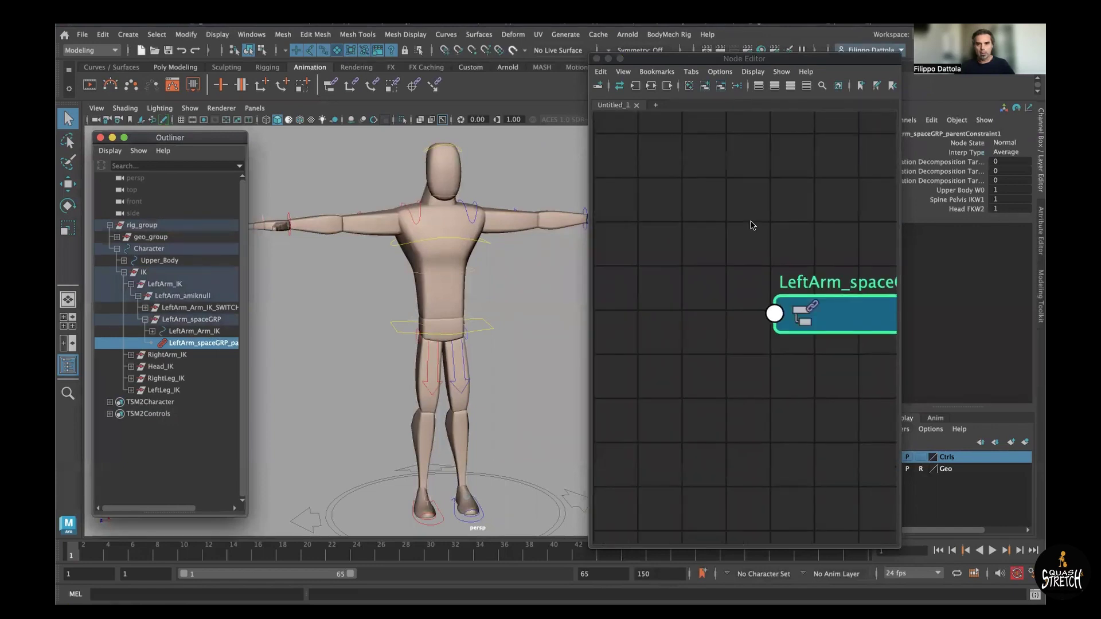
pyautogui.keyDown('alt'); pyautogui.moveTo(801, 449); pyautogui.dragTo(738, 292, button='middle'); pyautogui.keyUp('alt')
pyautogui.scroll(-2, 765, 406)
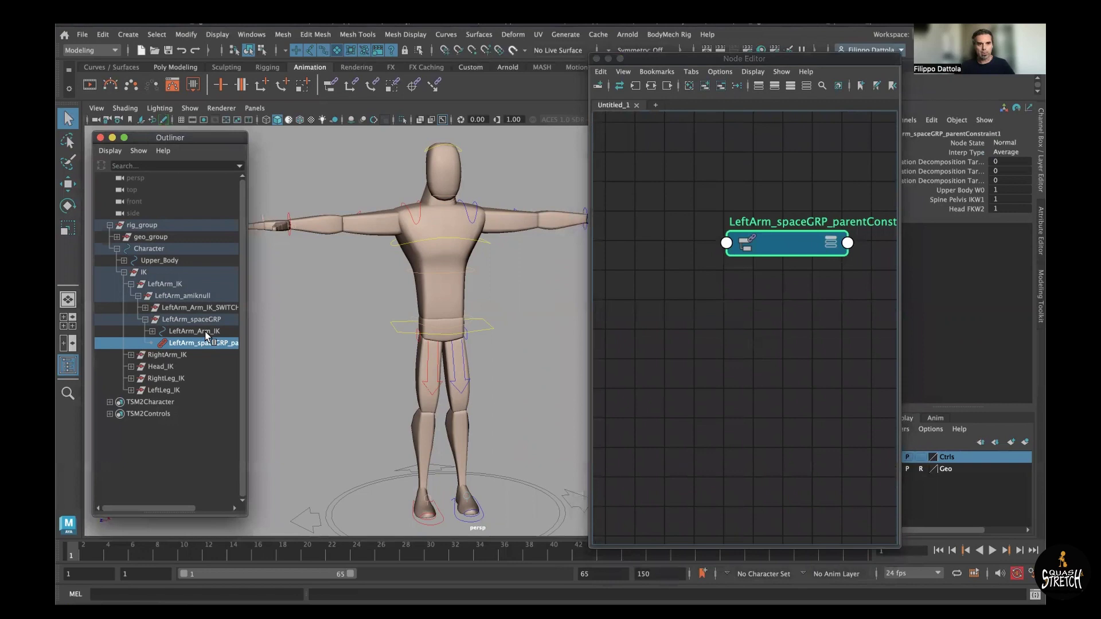
# - Add the LeftArm_Arm_IK control to the node graph and arrange its transform node beside the parent constraint node
pyautogui.moveTo(208, 333); pyautogui.dragTo(683, 181)
pyautogui.scroll(-1, 748, 312)
pyautogui.scroll(-1, 749, 340)
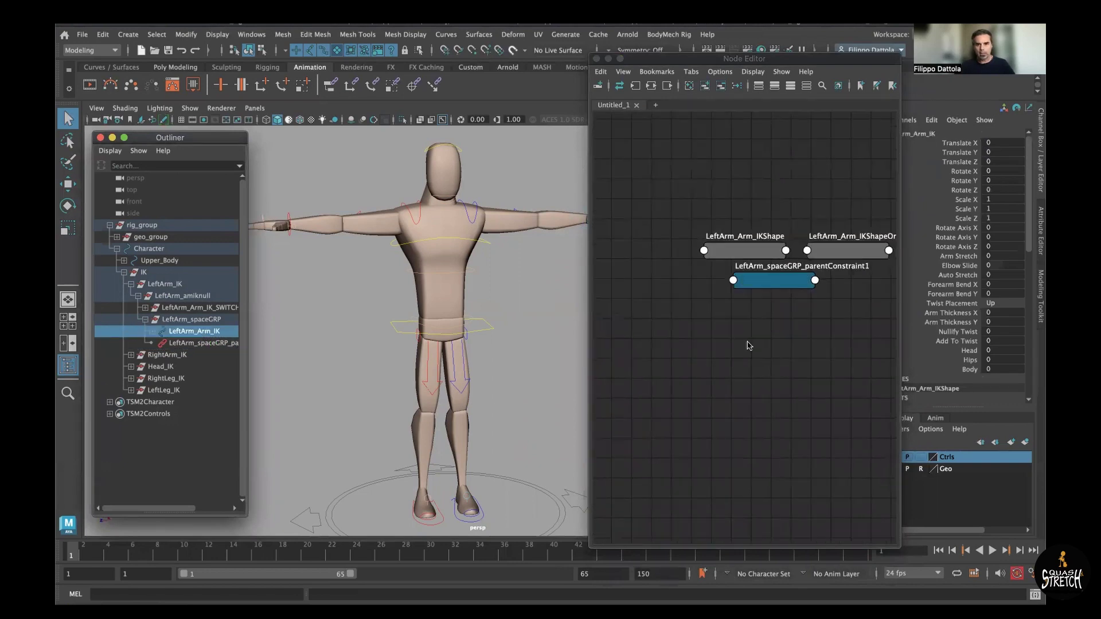
pyautogui.keyDown('alt'); pyautogui.moveTo(797, 350); pyautogui.dragTo(704, 315, button='middle'); pyautogui.keyUp('alt')
pyautogui.moveTo(687, 247); pyautogui.dragTo(822, 278)
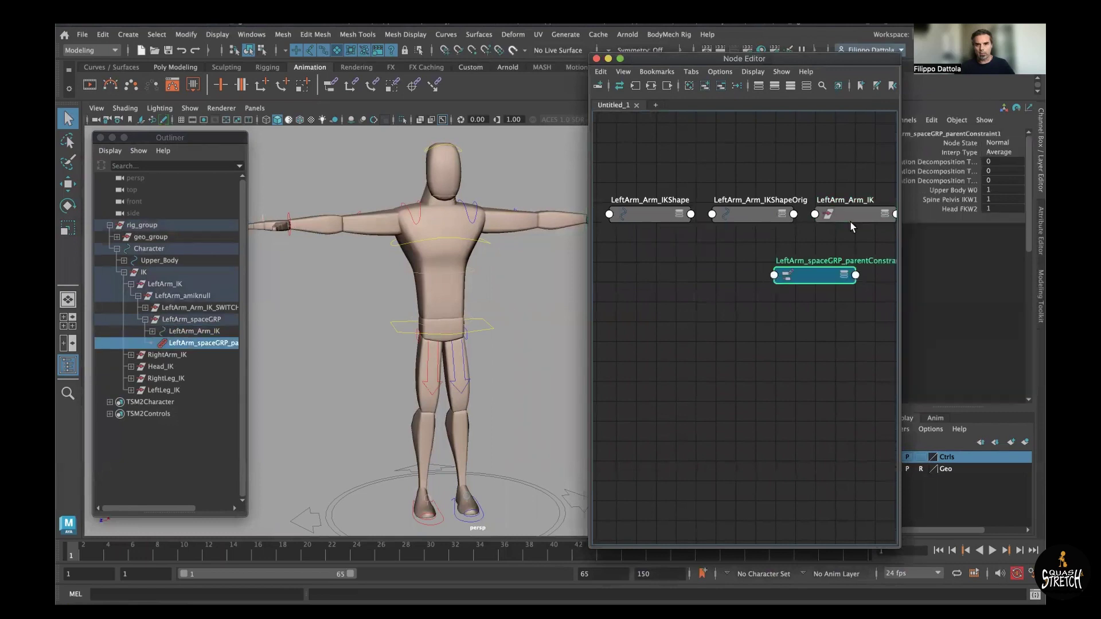
pyautogui.moveTo(850, 217); pyautogui.dragTo(717, 275)
pyautogui.keyDown('alt'); pyautogui.moveTo(744, 372); pyautogui.dragTo(809, 471, button='right'); pyautogui.keyUp('alt')
pyautogui.keyDown('alt'); pyautogui.moveTo(783, 442); pyautogui.dragTo(757, 408, button='middle'); pyautogui.keyUp('alt')
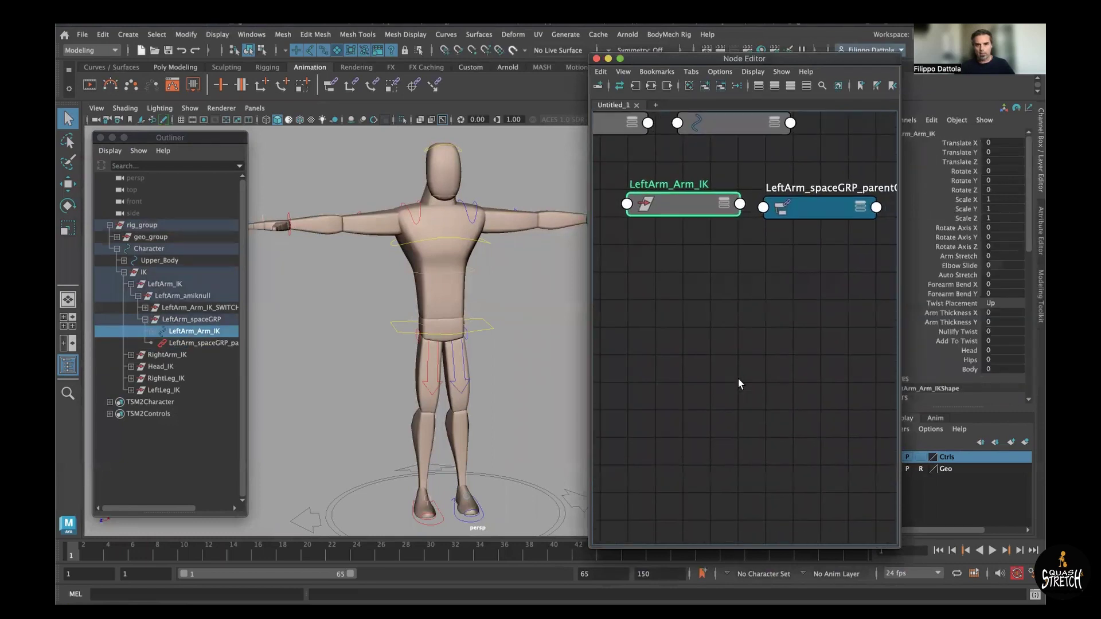
# - Expand the LeftArm_Arm_IK and parent constraint nodes to show all their attributes
pyautogui.press('3')
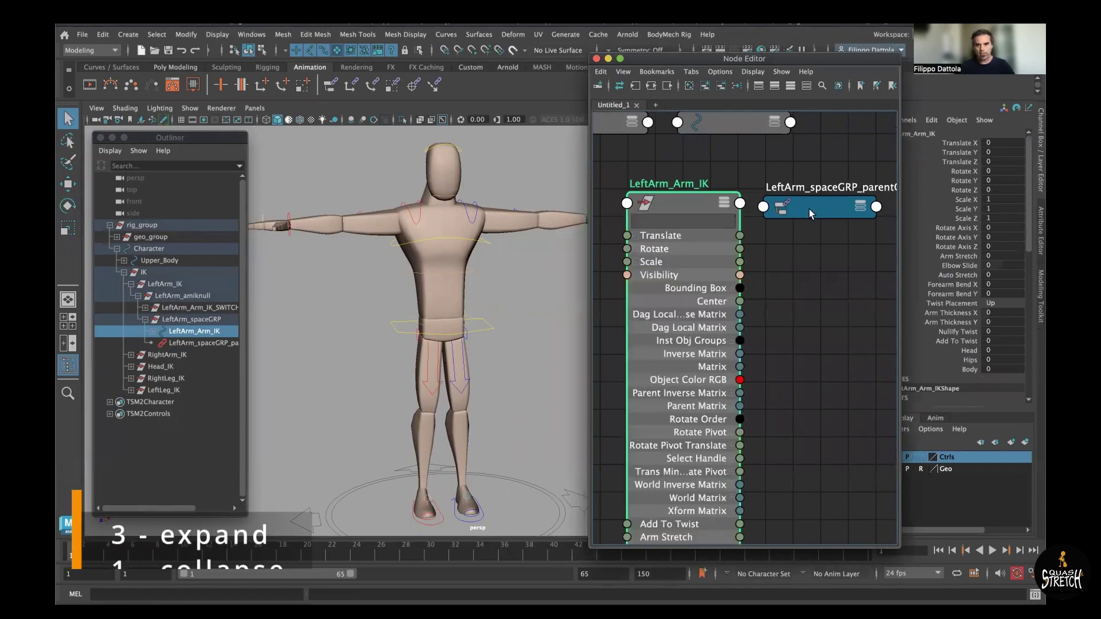
pyautogui.click(810, 210)
pyautogui.press('3')
pyautogui.keyDown('alt'); pyautogui.moveTo(792, 359); pyautogui.dragTo(795, 258, button='middle'); pyautogui.keyUp('alt')
pyautogui.scroll(-4, 846, 431)
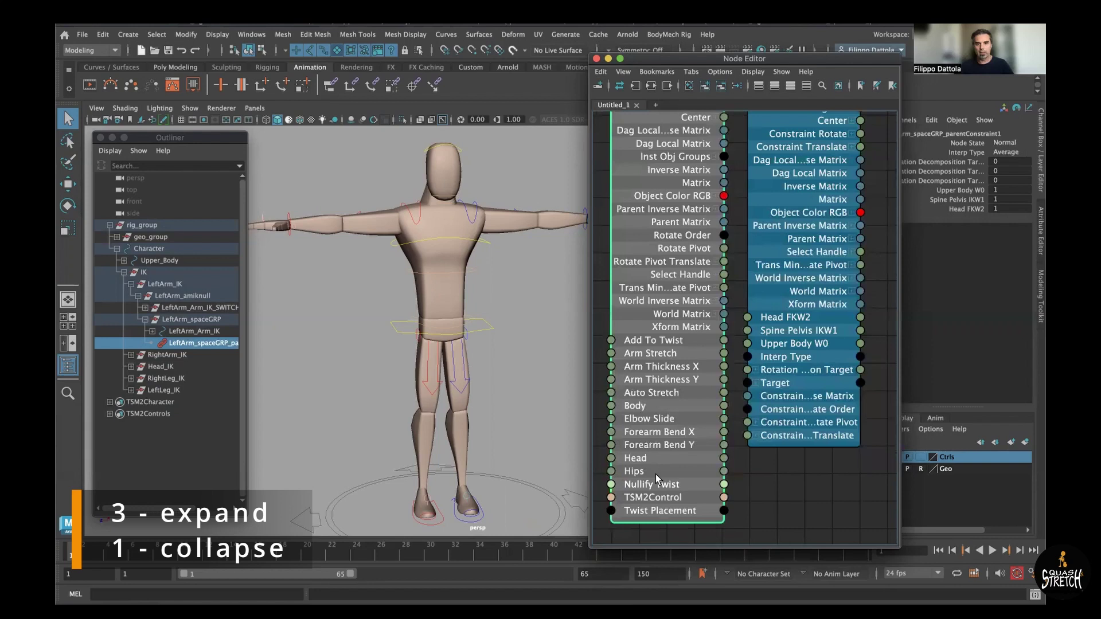
# - Compare the Head, Hips and Body attributes with the constraint's weight attributes and check the names of the body and head controls
pyautogui.click(654, 465)
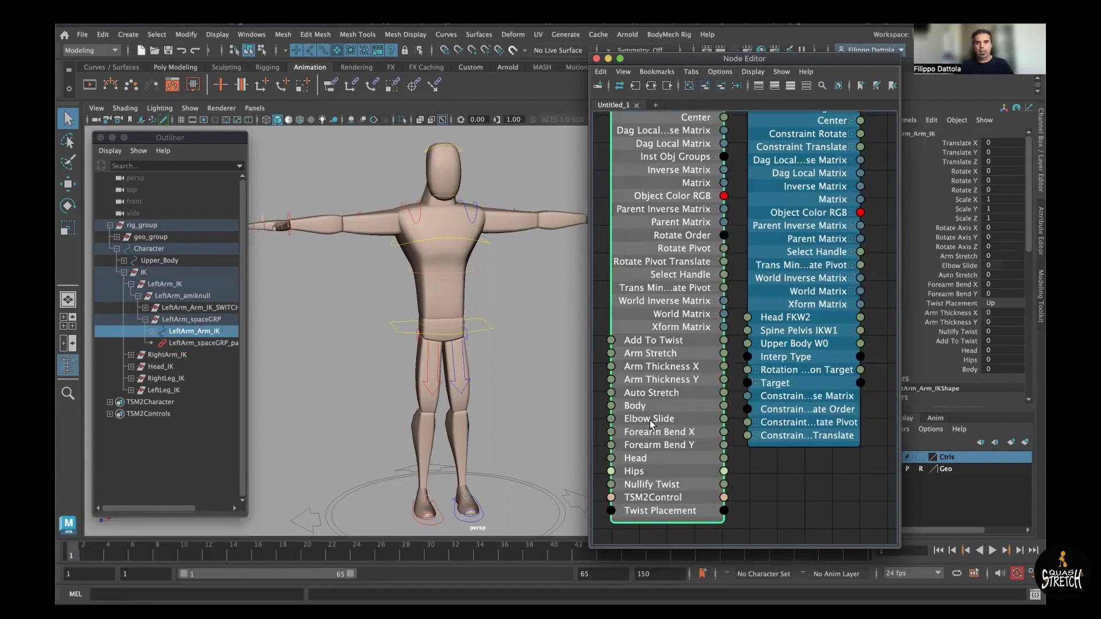
pyautogui.click(790, 286)
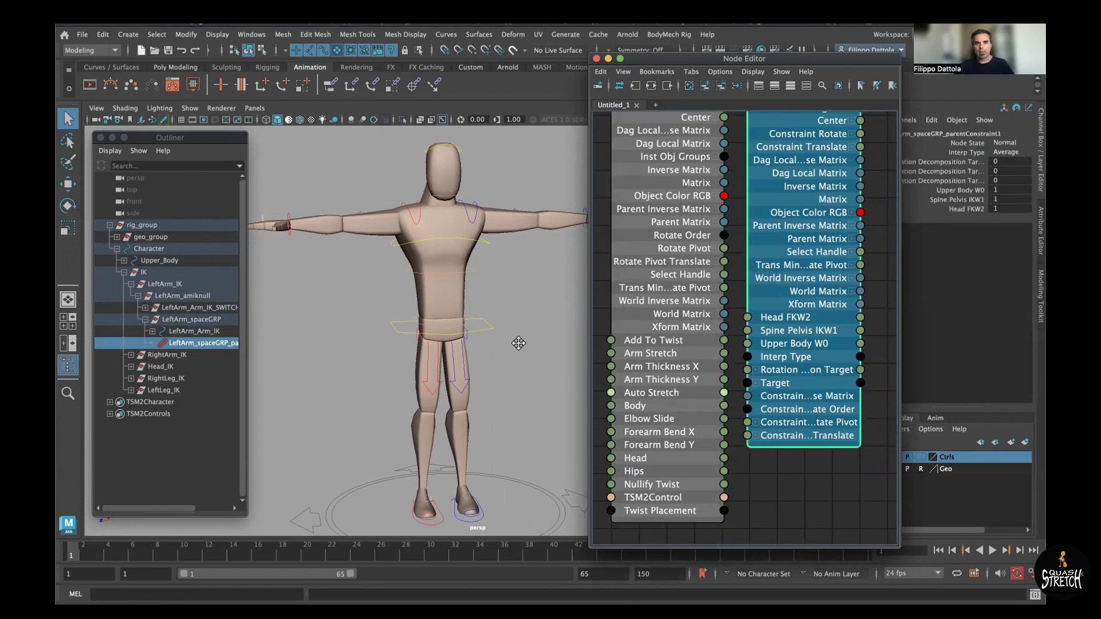
pyautogui.keyDown('alt'); pyautogui.moveTo(519, 342); pyautogui.dragTo(488, 342, button='middle'); pyautogui.keyUp('alt')
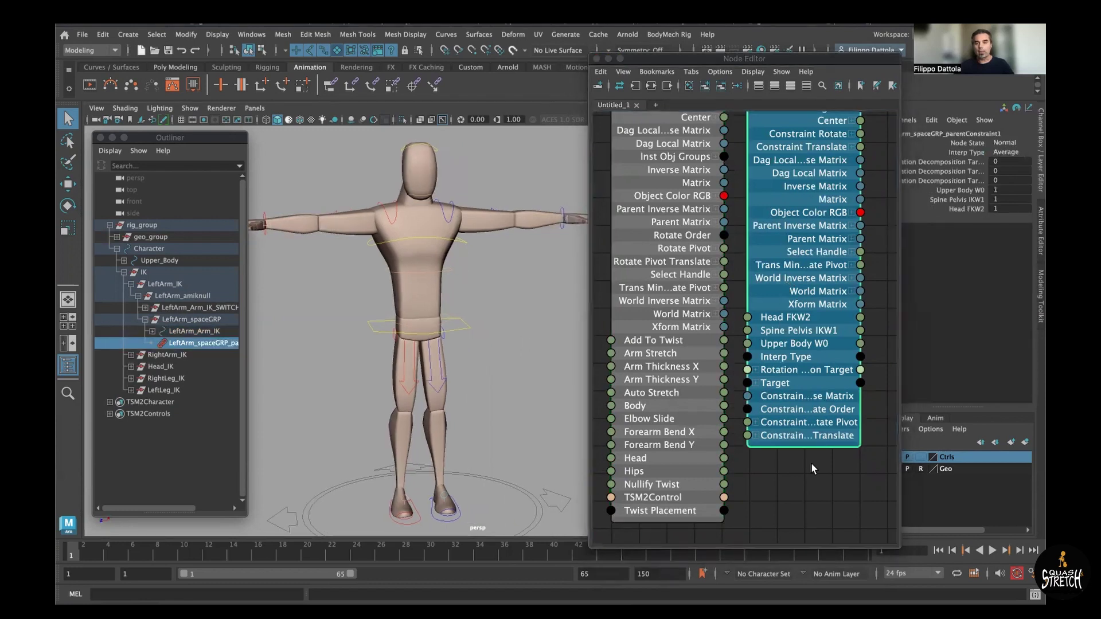
pyautogui.scroll(-5, 803, 436)
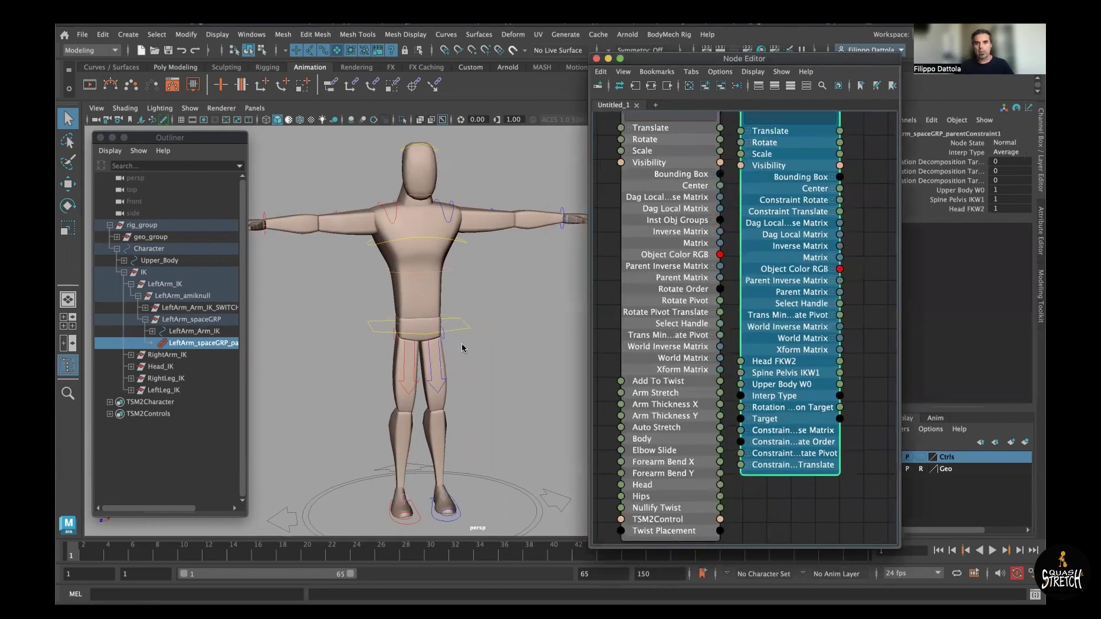
pyautogui.click(466, 328)
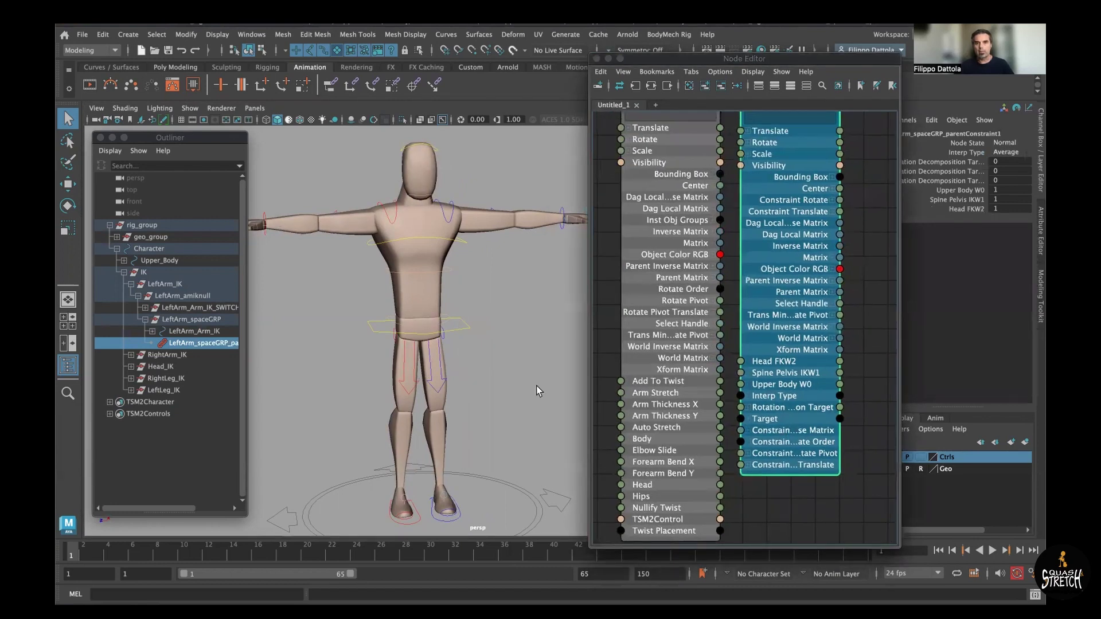
pyautogui.moveTo(717, 57); pyautogui.dragTo(688, 57)
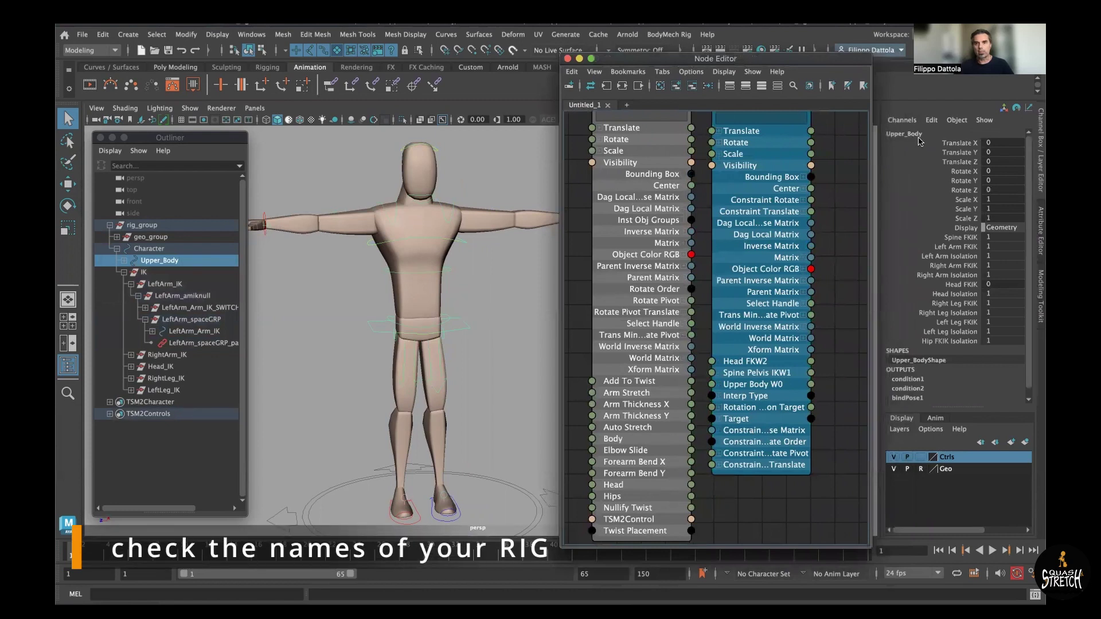
pyautogui.click(447, 320)
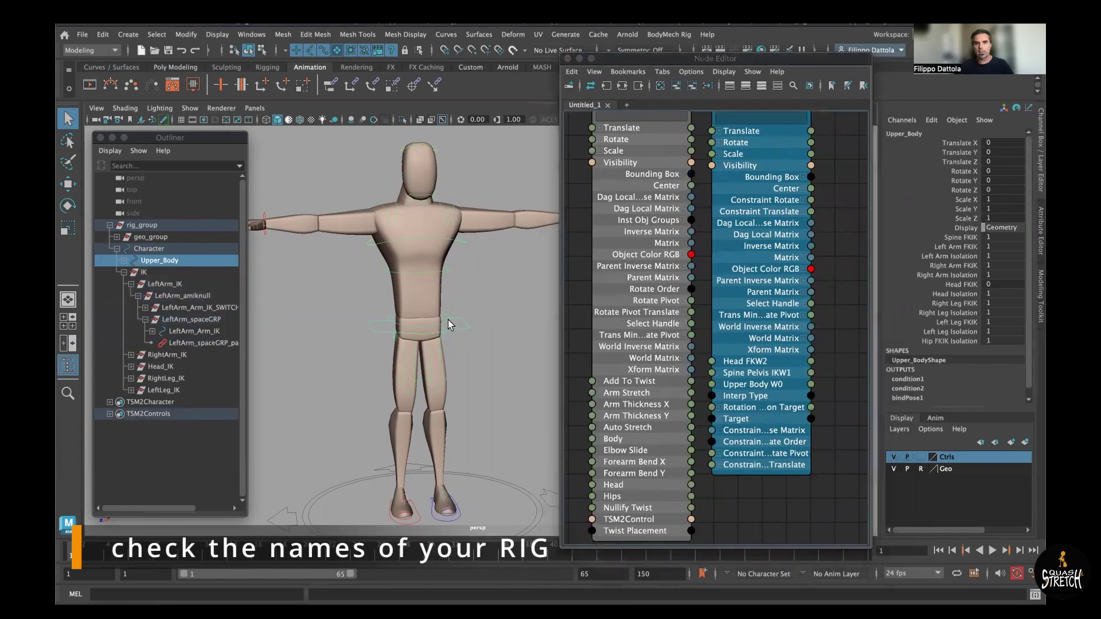
pyautogui.click(427, 155)
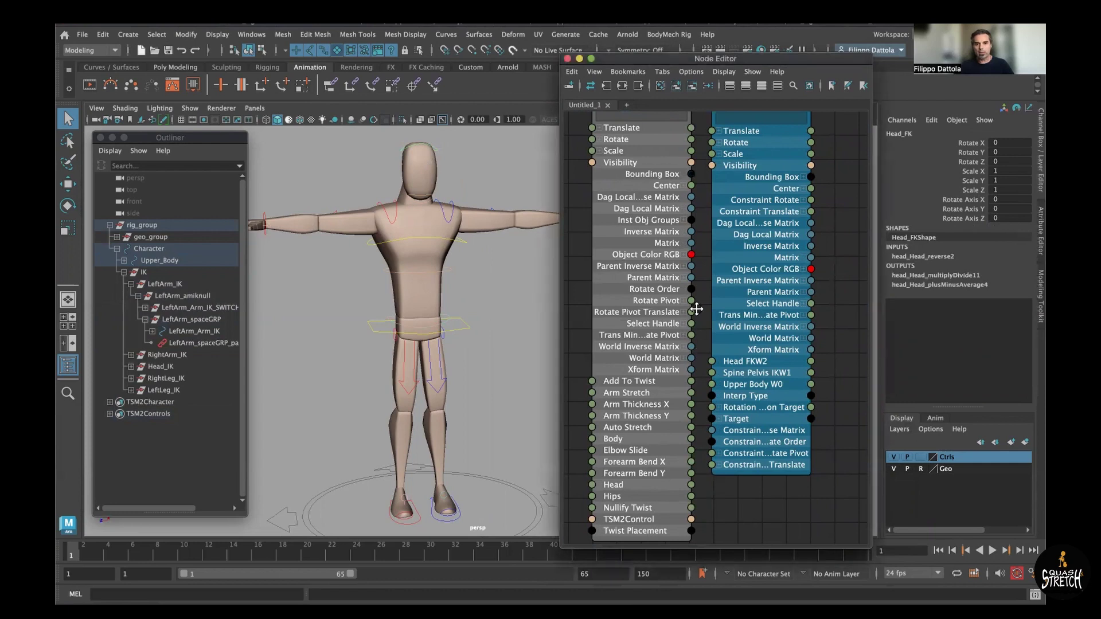
# - Connect LeftArm_Arm_IK's Head to Head FKW2, Hips to Spine Pelvis IKW1 and Body to Upper Body W0, and close the Node Editor
pyautogui.keyDown('alt'); pyautogui.moveTo(695, 310); pyautogui.dragTo(697, 280, button='middle'); pyautogui.keyUp('alt')
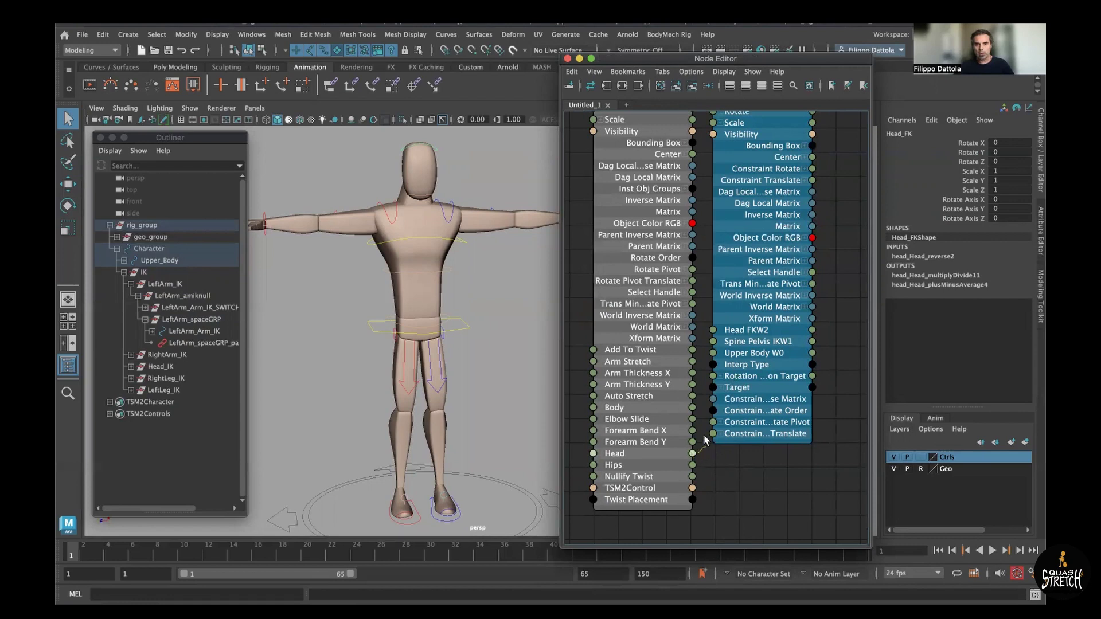
pyautogui.moveTo(693, 453); pyautogui.dragTo(713, 330)
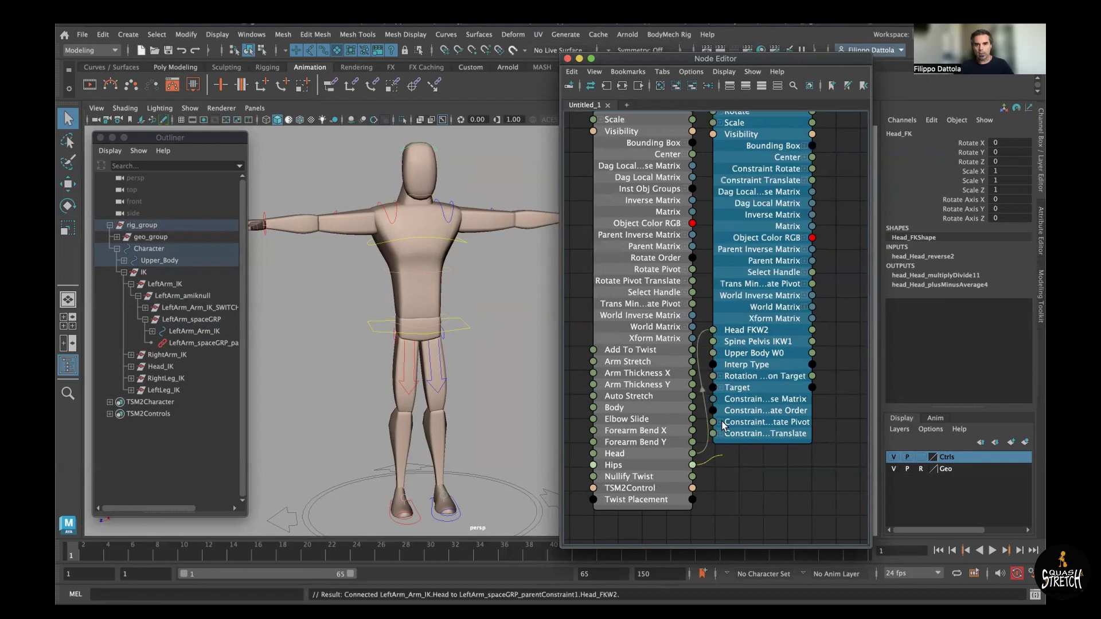
pyautogui.moveTo(724, 426); pyautogui.dragTo(715, 342)
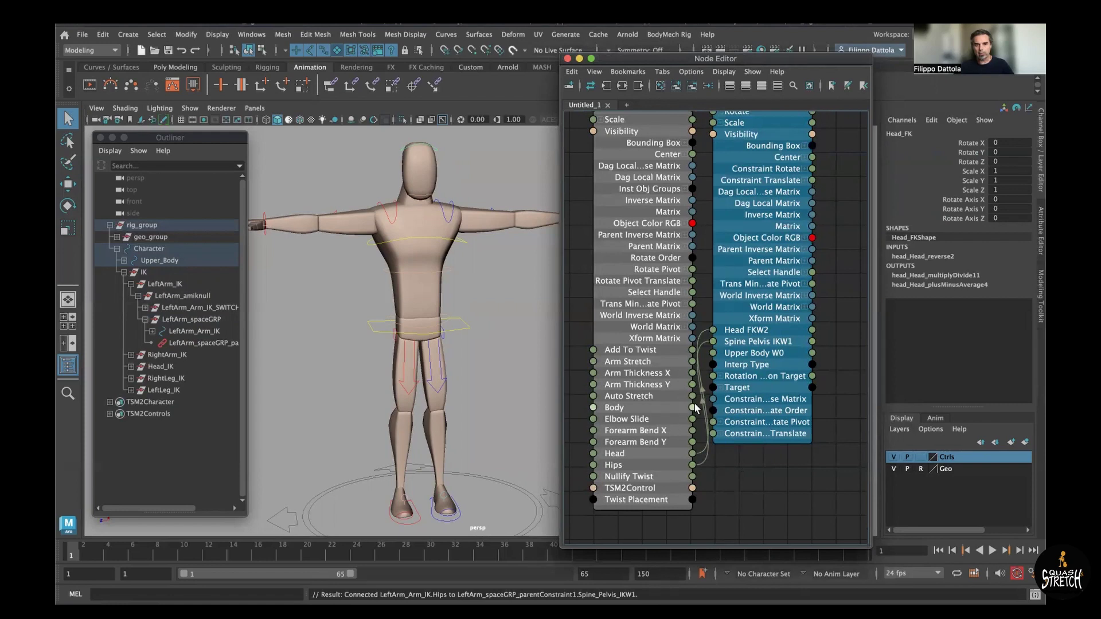
pyautogui.moveTo(694, 407); pyautogui.dragTo(713, 353)
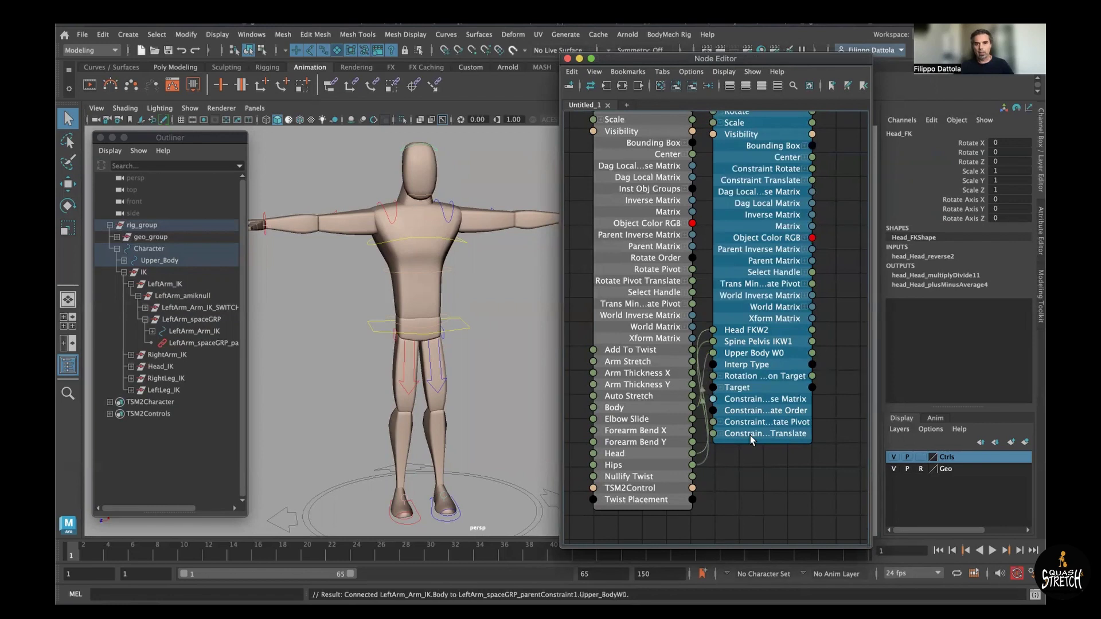
pyautogui.moveTo(626, 61); pyautogui.dragTo(634, 78)
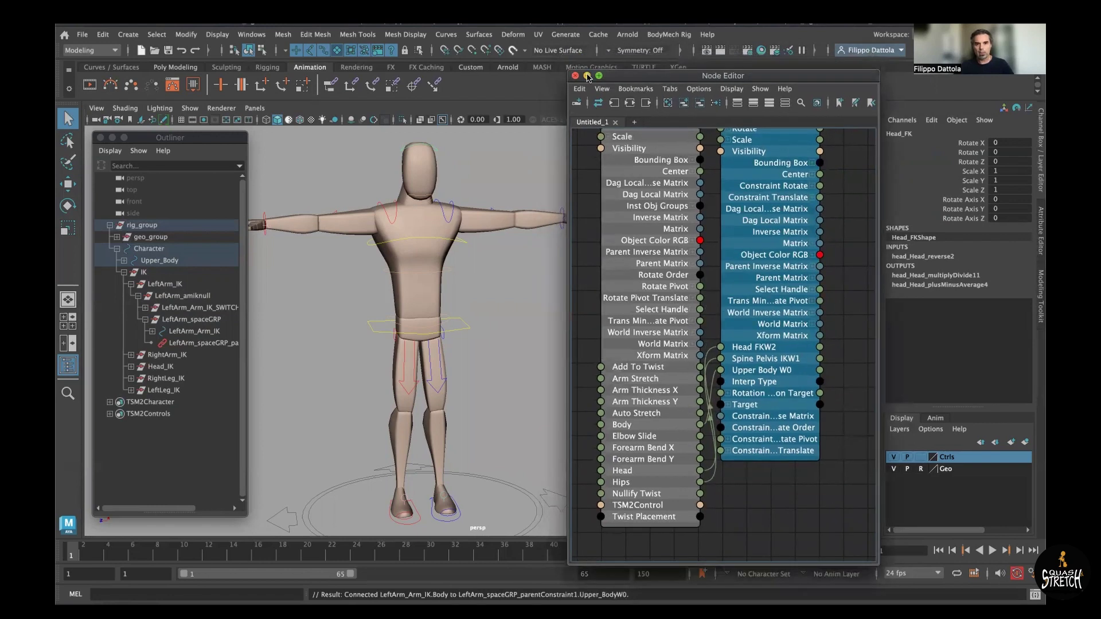
pyautogui.click(575, 76)
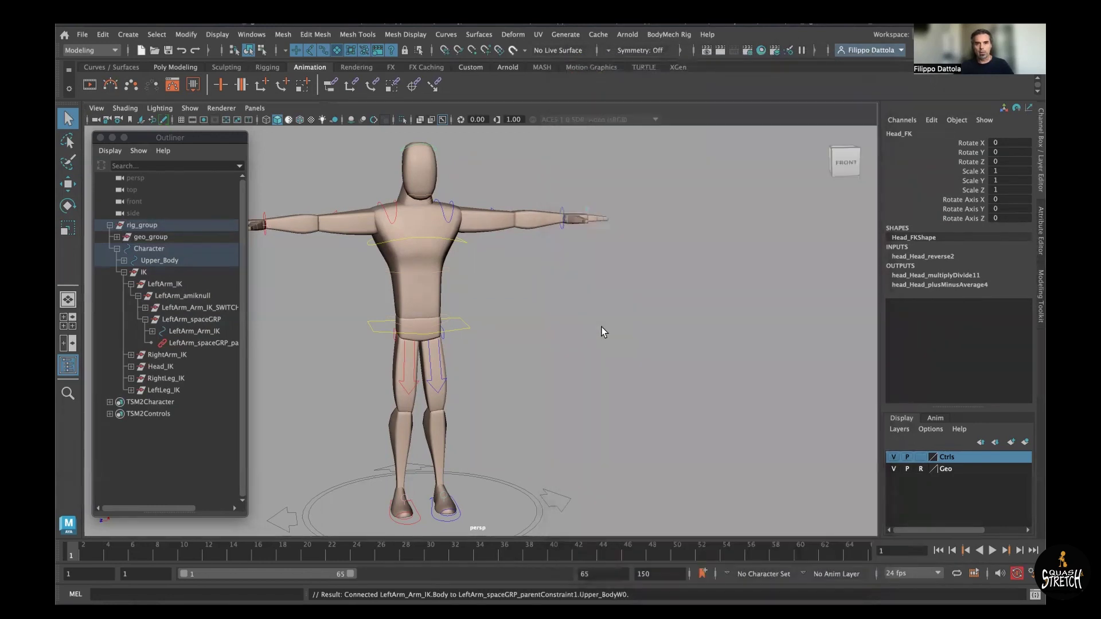
pyautogui.keyDown('alt'); pyautogui.moveTo(575, 321); pyautogui.dragTo(593, 328, button='middle'); pyautogui.keyUp('alt')
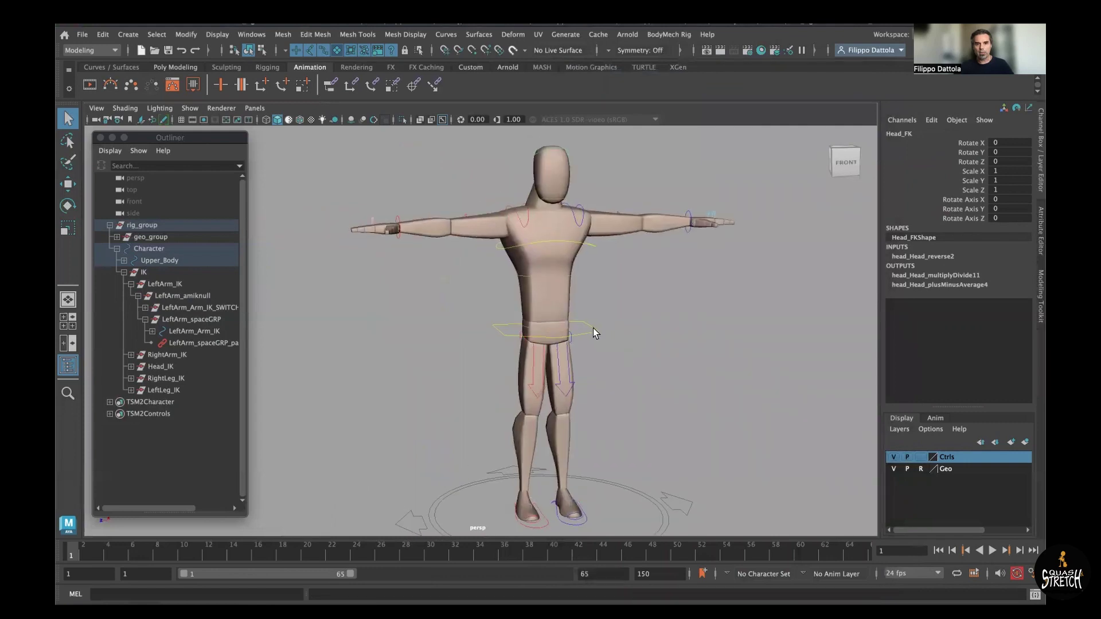
# - Lower the Upper_Body control by about 18.9 units in Y to test the left hand with all spaces off, and undo the move
pyautogui.click(574, 353)
pyautogui.press('w')
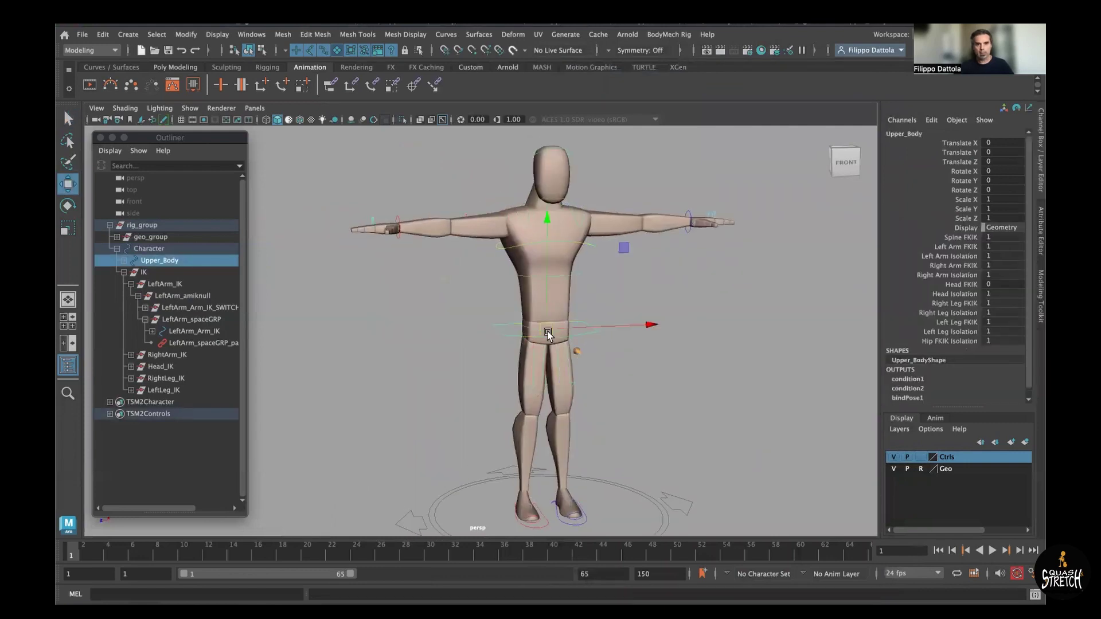
pyautogui.moveTo(547, 343); pyautogui.dragTo(550, 369)
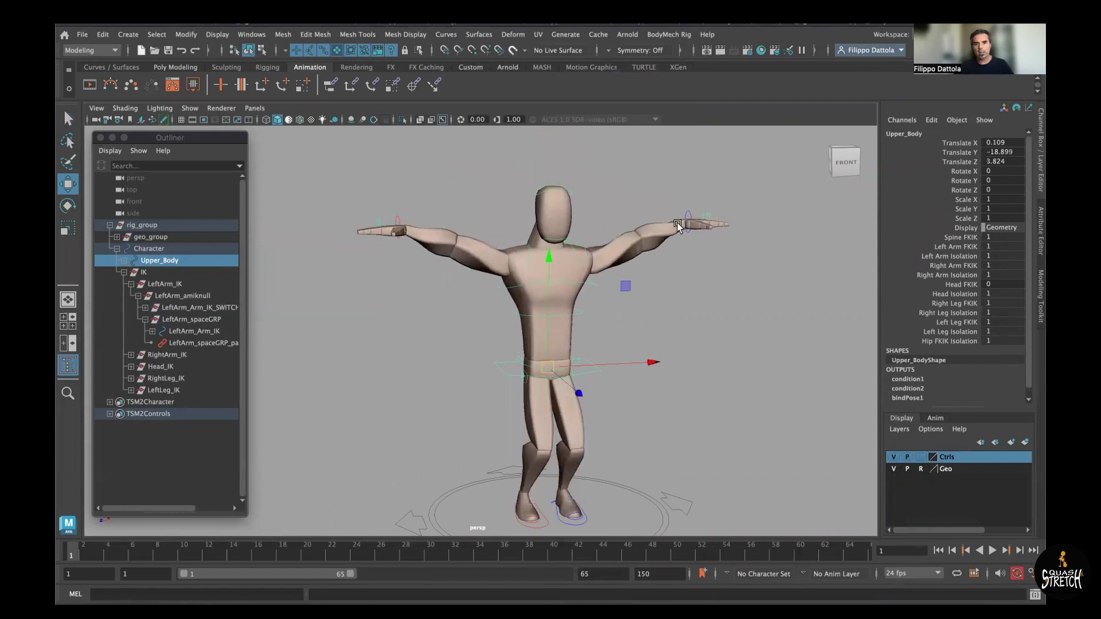
pyautogui.press('super+z')
pyautogui.hotkey('ctrl', 'z')
pyautogui.click(794, 325)
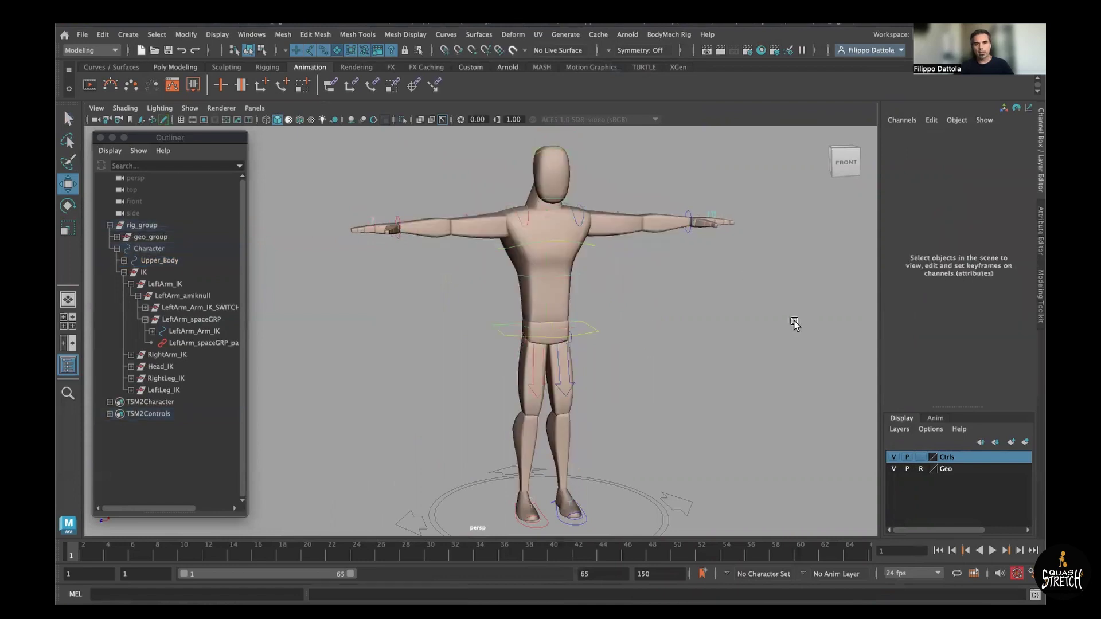
# - Set the Body attribute of the LeftArm_Arm_IK control to 1
pyautogui.click(698, 223)
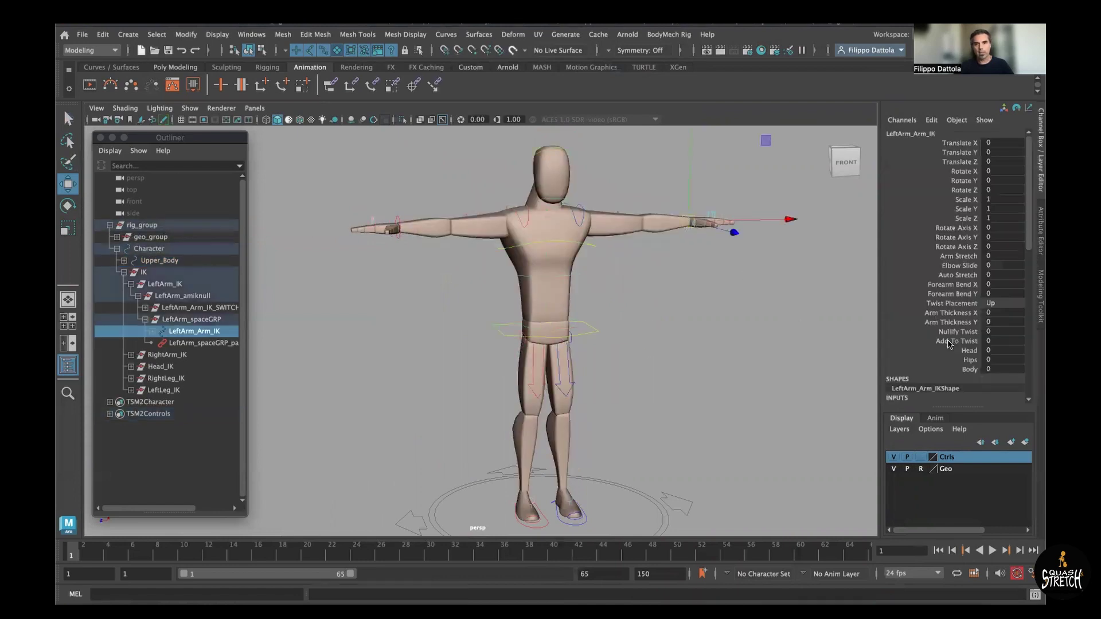
pyautogui.click(964, 370)
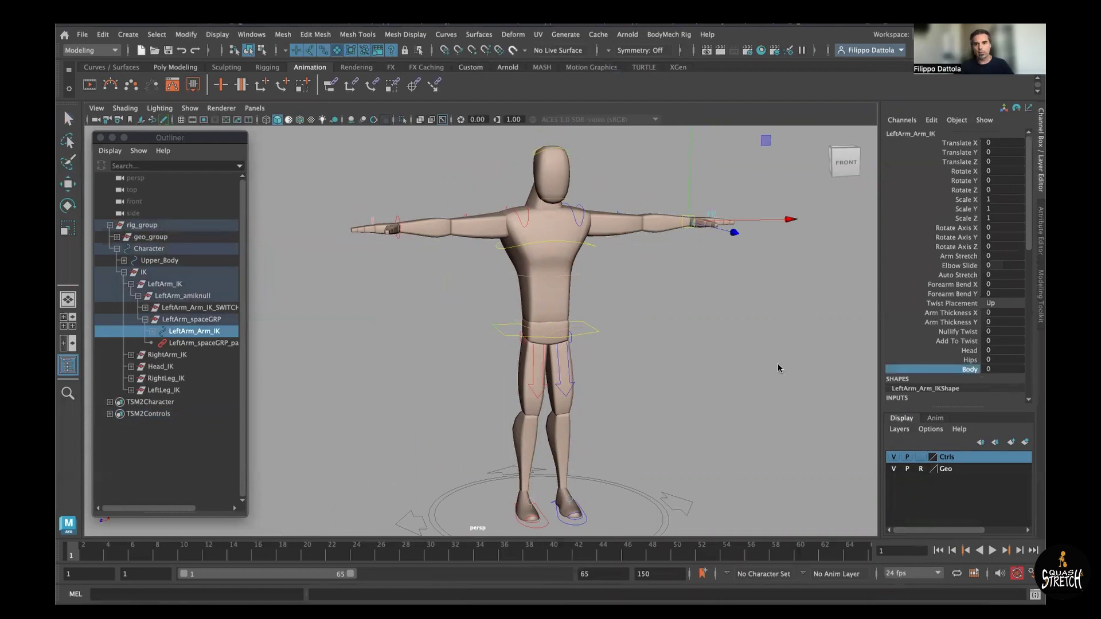
pyautogui.click(968, 360)
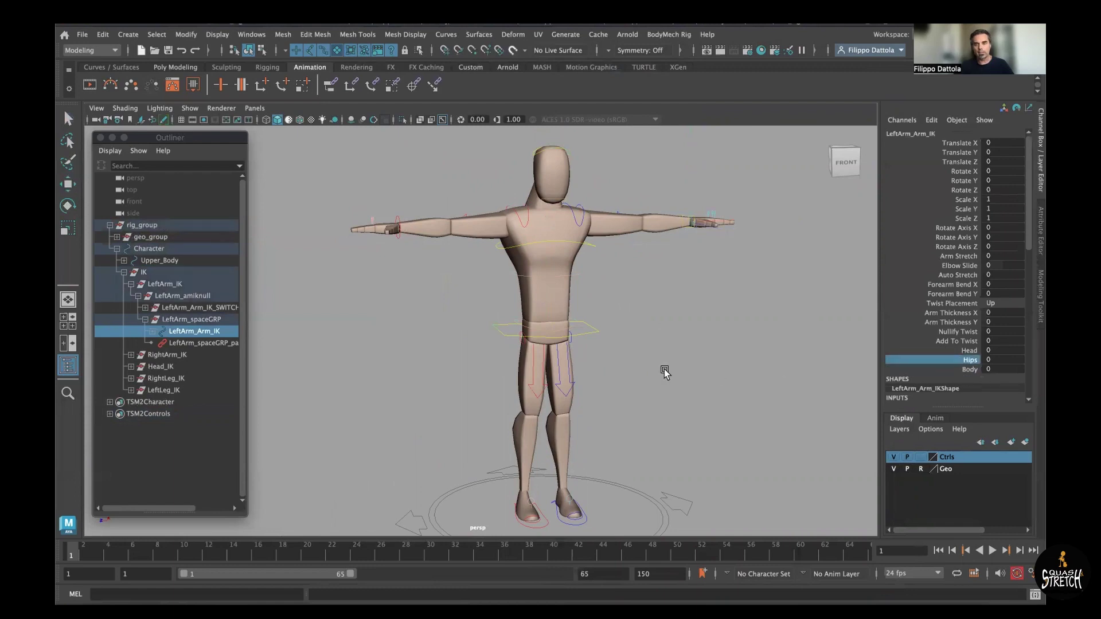
pyautogui.click(964, 369)
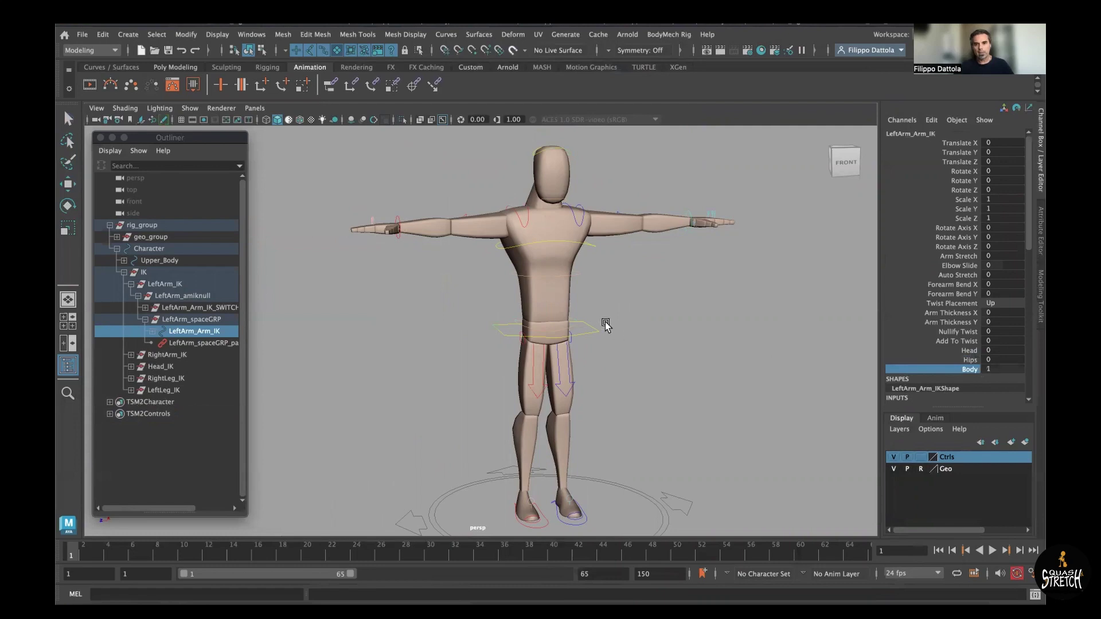
# - Move the Upper_Body control to test the left arm's Body space, and undo both the move and the Body attribute change
pyautogui.click(599, 354)
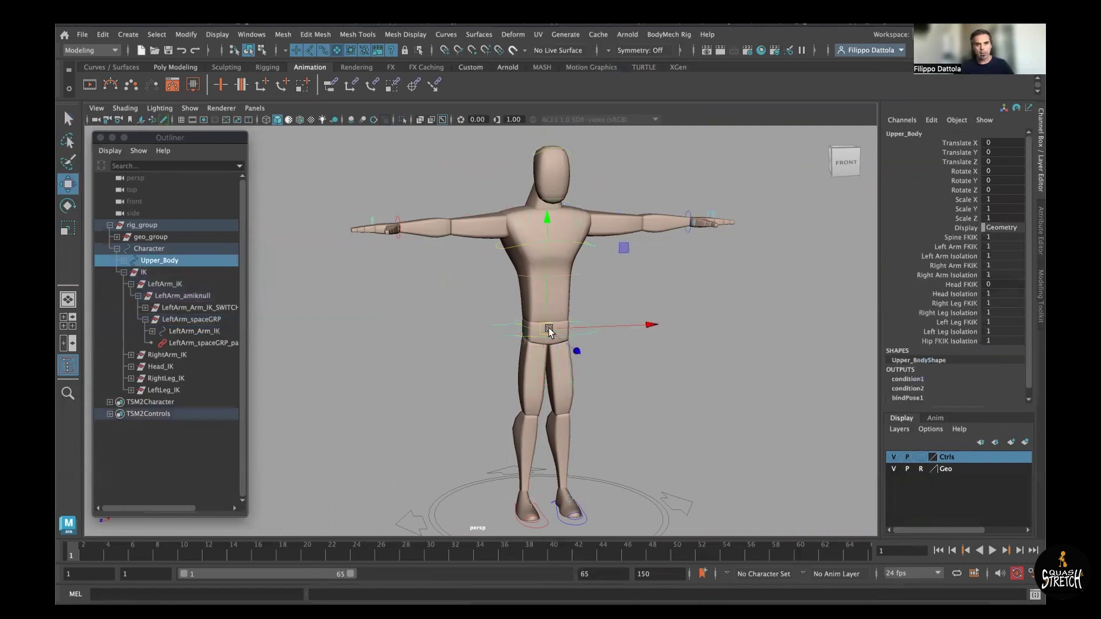
pyautogui.moveTo(545, 350); pyautogui.dragTo(652, 383)
pyautogui.hotkey('ctrl', 'z')
pyautogui.hotkey('ctrl', 'z')
pyautogui.hotkey('ctrl', 'z')
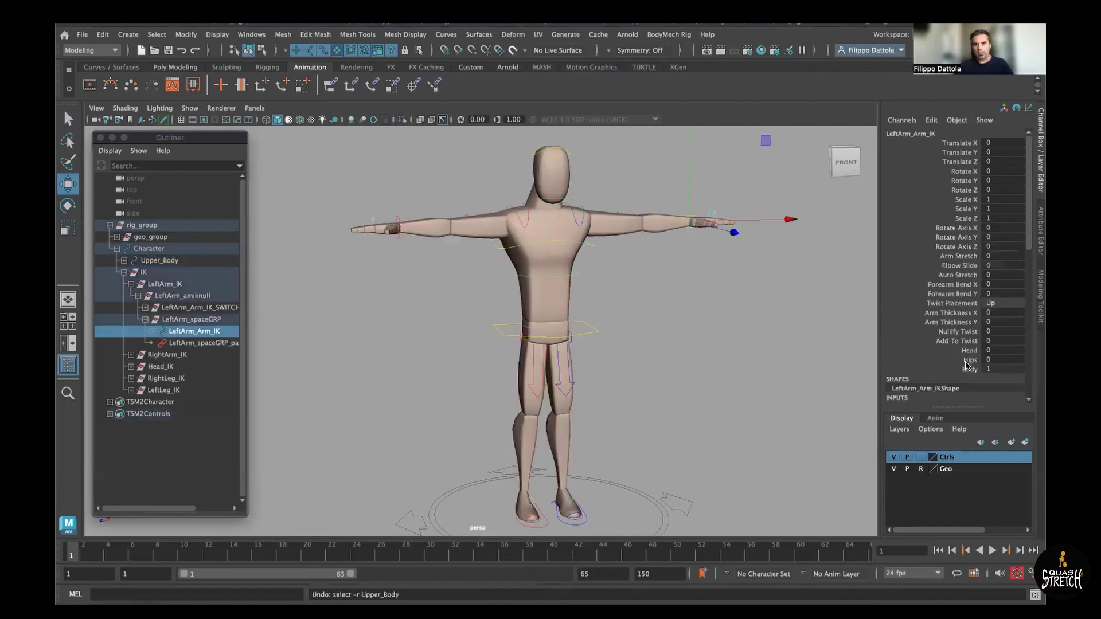
pyautogui.hotkey('ctrl', 'z')
# - Set LeftArm_Arm_IK's Hips to 1 and bring the hand to the hip, at about translate -11.5, -9.4, 2 with Rotate Z about -54.5
pyautogui.click(969, 360)
pyautogui.moveTo(826, 334); pyautogui.dragTo(683, 275, button='middle')
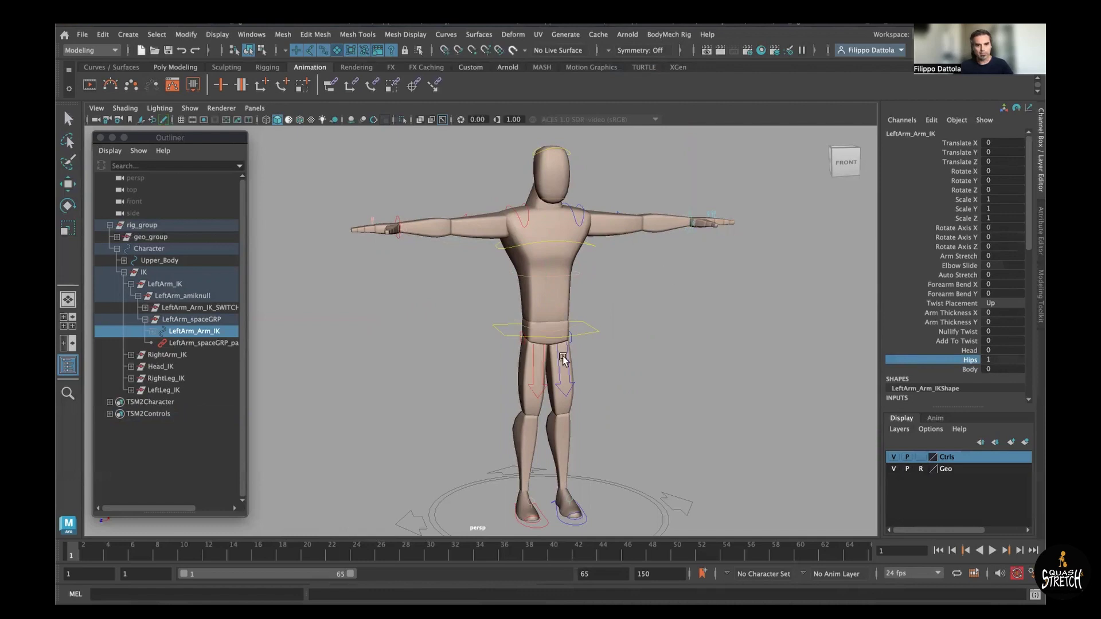
pyautogui.press('w')
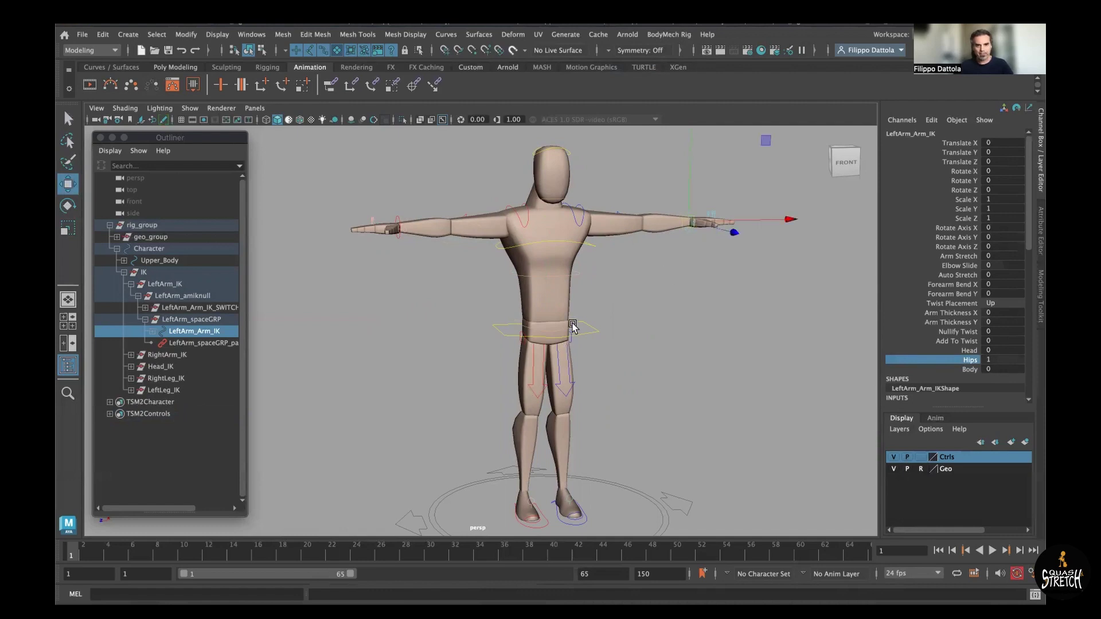
pyautogui.moveTo(571, 324); pyautogui.dragTo(578, 288, button='middle')
pyautogui.press('e')
pyautogui.keyDown('alt'); pyautogui.moveTo(578, 291); pyautogui.dragTo(573, 275); pyautogui.keyUp('alt')
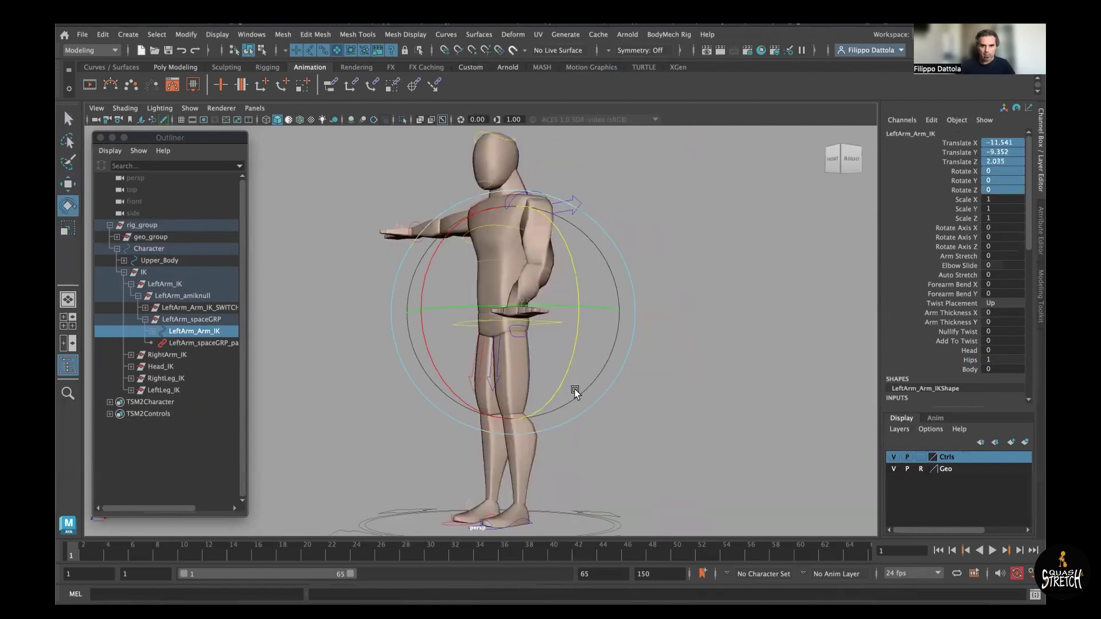
pyautogui.moveTo(689, 396); pyautogui.dragTo(701, 403, button='middle')
pyautogui.keyDown('alt'); pyautogui.moveTo(701, 403); pyautogui.dragTo(763, 408); pyautogui.keyUp('alt')
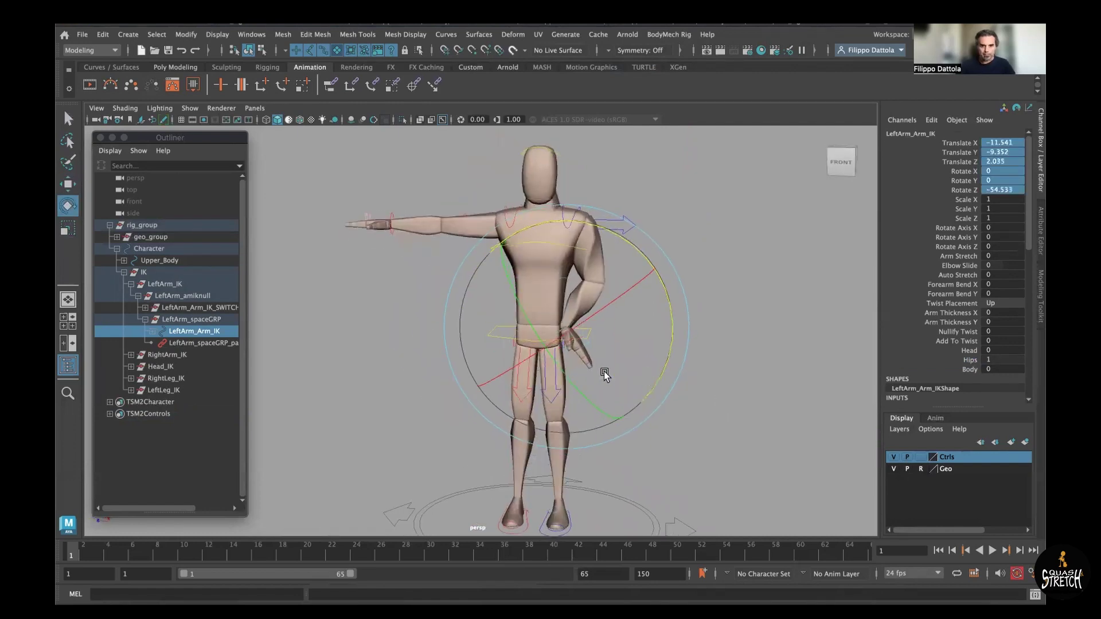
# - Refine the left hand's pose on the hip to about translate -10.8, -8.5, 0.4 and rotate -40, -114.4, -23.2
pyautogui.moveTo(556, 350); pyautogui.dragTo(711, 430)
pyautogui.press('w')
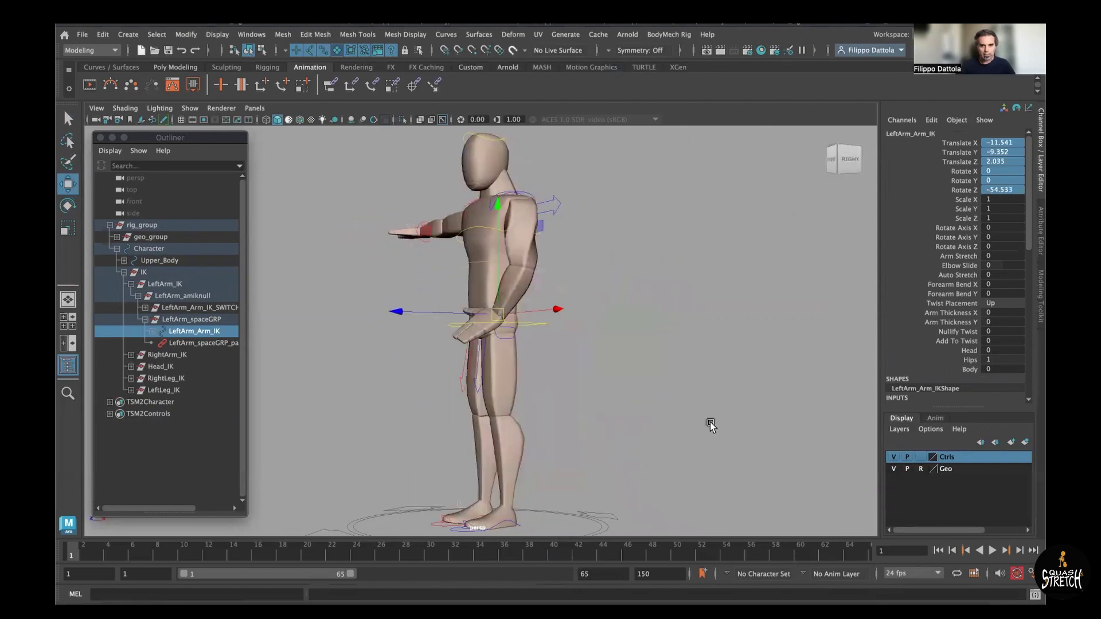
pyautogui.moveTo(727, 422); pyautogui.dragTo(757, 422, button='middle')
pyautogui.press(']')
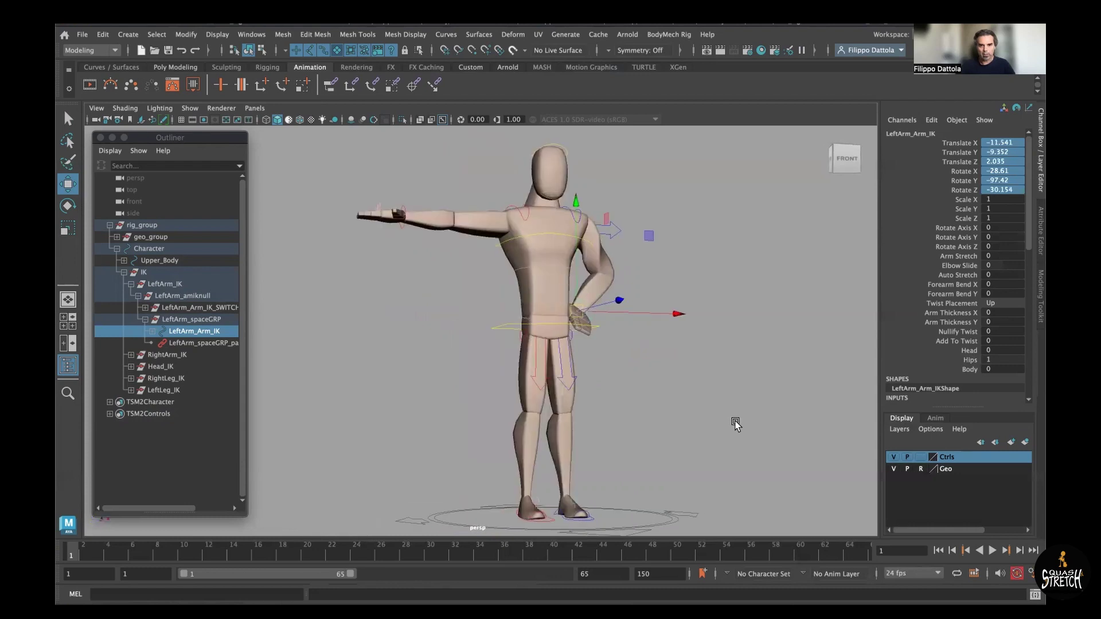
pyautogui.press(']')
pyautogui.press('e')
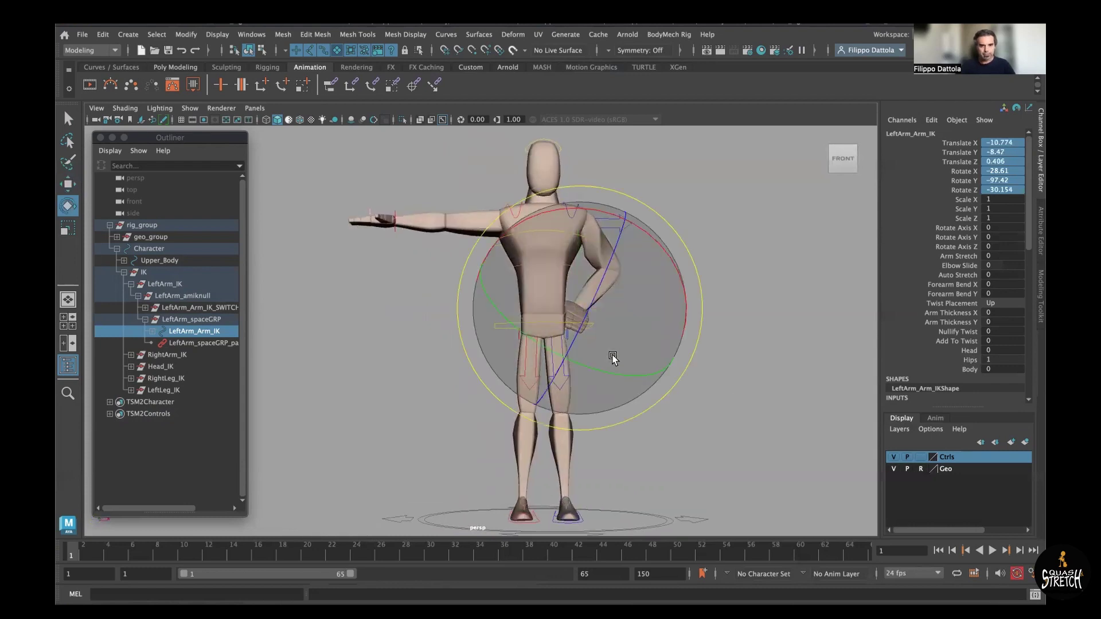
pyautogui.moveTo(599, 387); pyautogui.dragTo(685, 386)
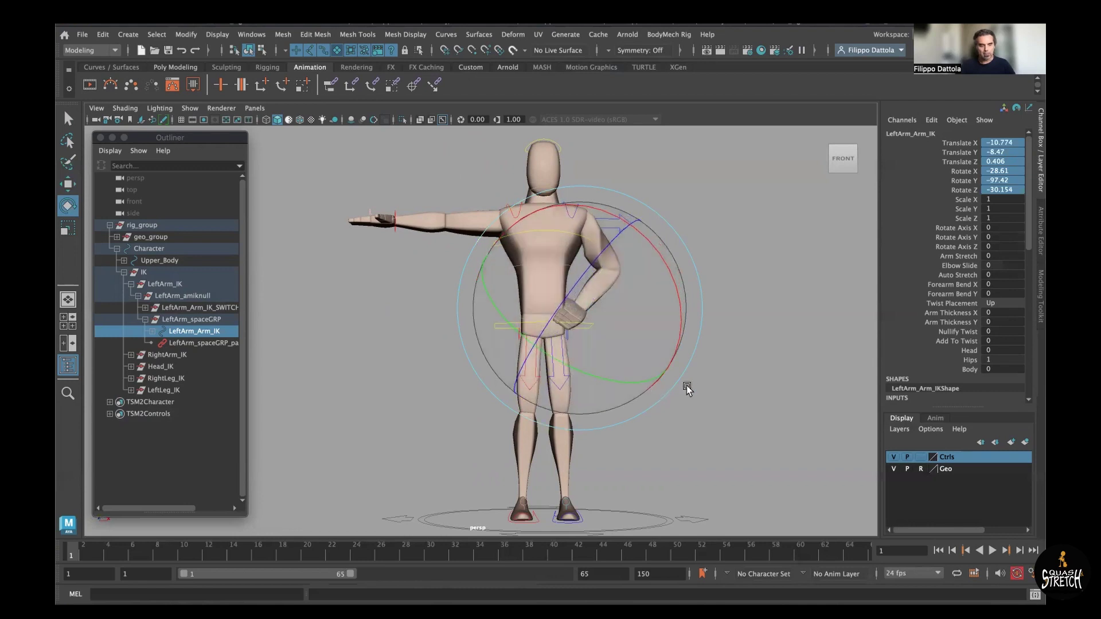
pyautogui.keyDown('alt'); pyautogui.moveTo(715, 389); pyautogui.dragTo(716, 390, button='middle'); pyautogui.keyUp('alt')
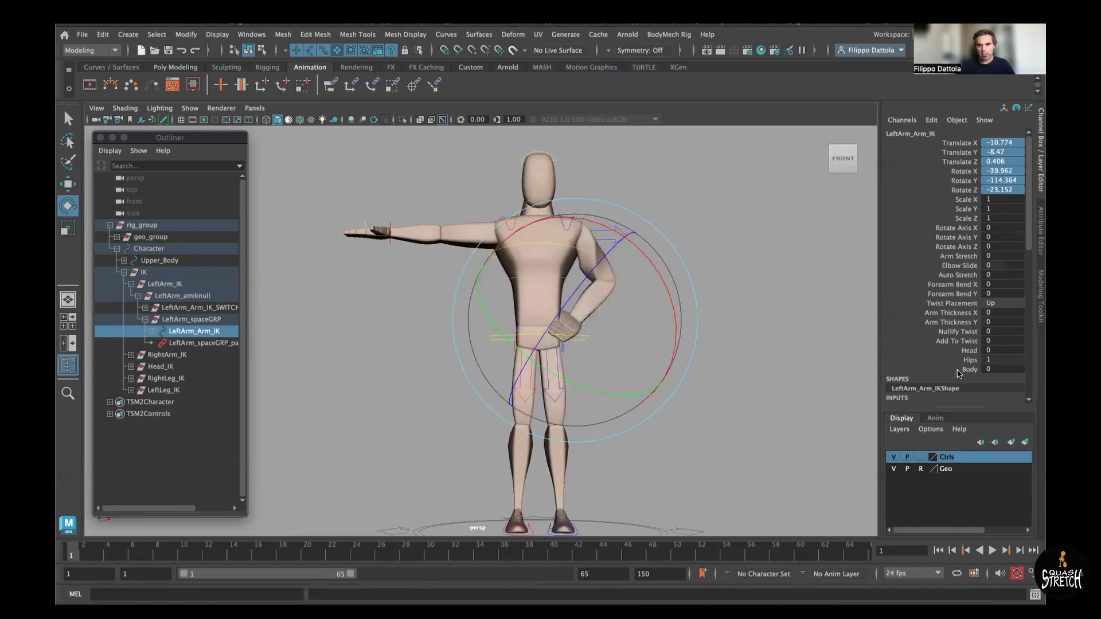
# - Rotate the Spine_Pelvis_IK control to test the left arm's Hips space, and undo the rotation
pyautogui.click(969, 360)
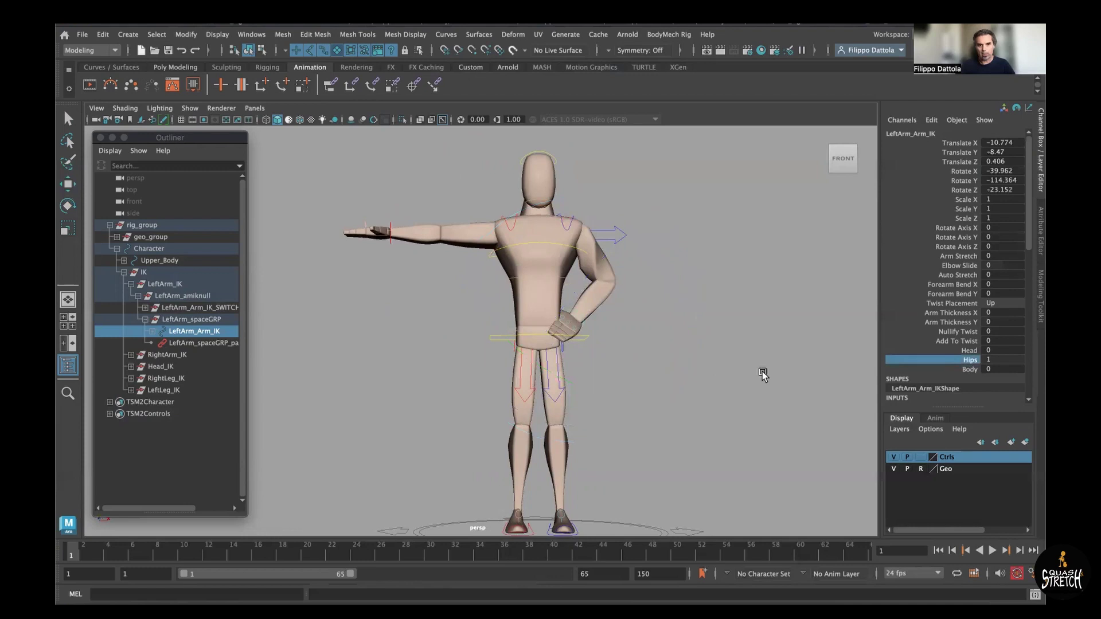
pyautogui.scroll(2, 693, 392)
pyautogui.keyDown('alt'); pyautogui.moveTo(681, 391); pyautogui.dragTo(676, 388); pyautogui.keyUp('alt')
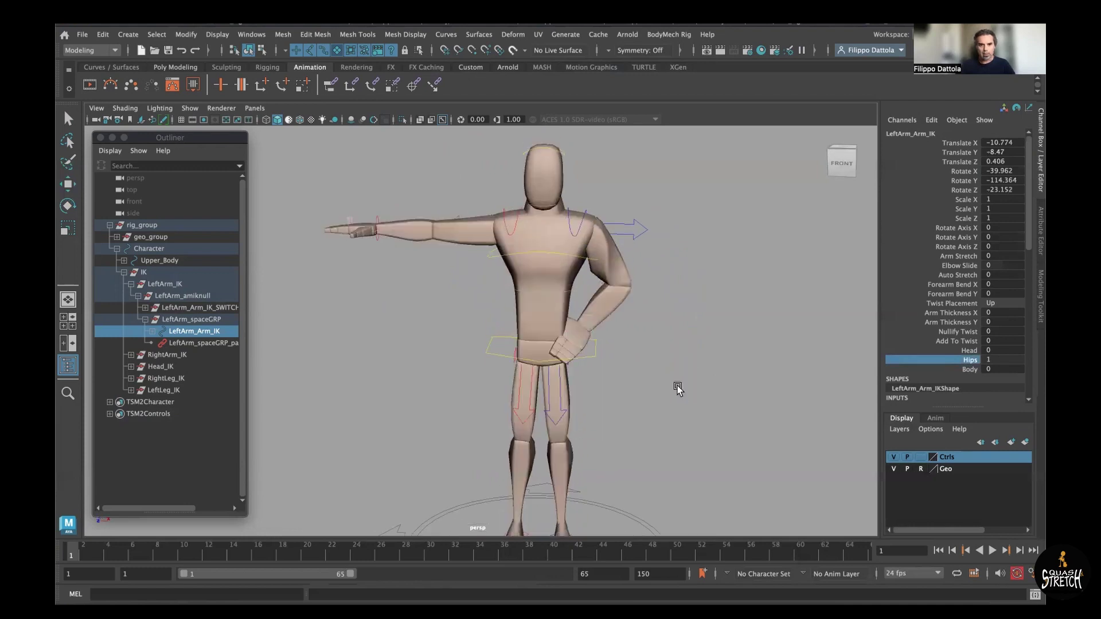
pyautogui.click(531, 346)
pyautogui.press('e')
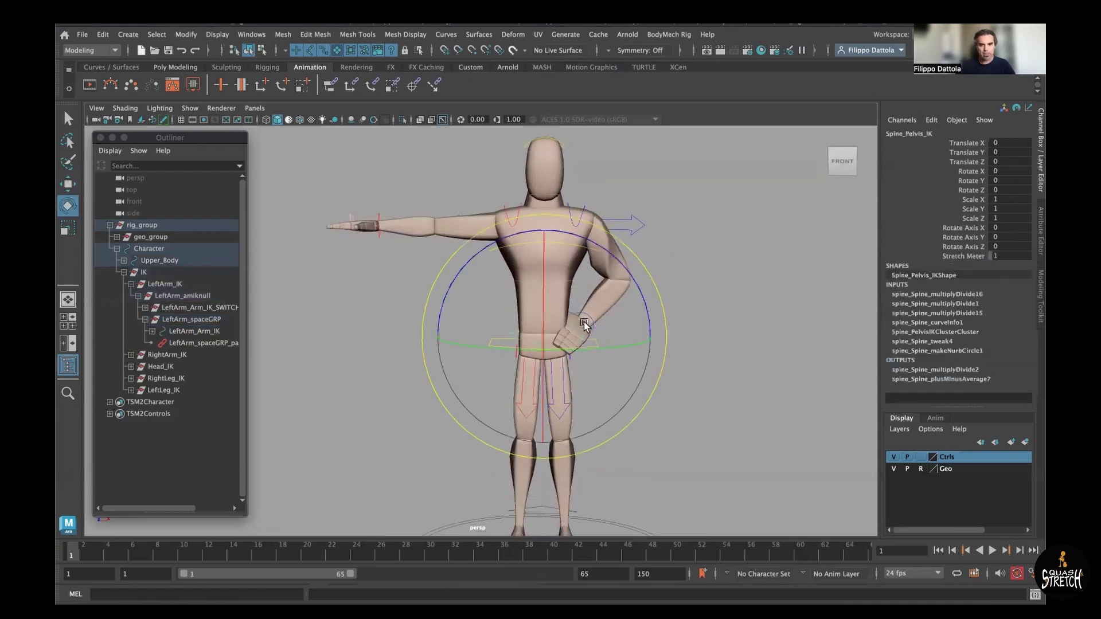
pyautogui.moveTo(621, 329); pyautogui.dragTo(667, 395)
pyautogui.hotkey('ctrl', 'z')
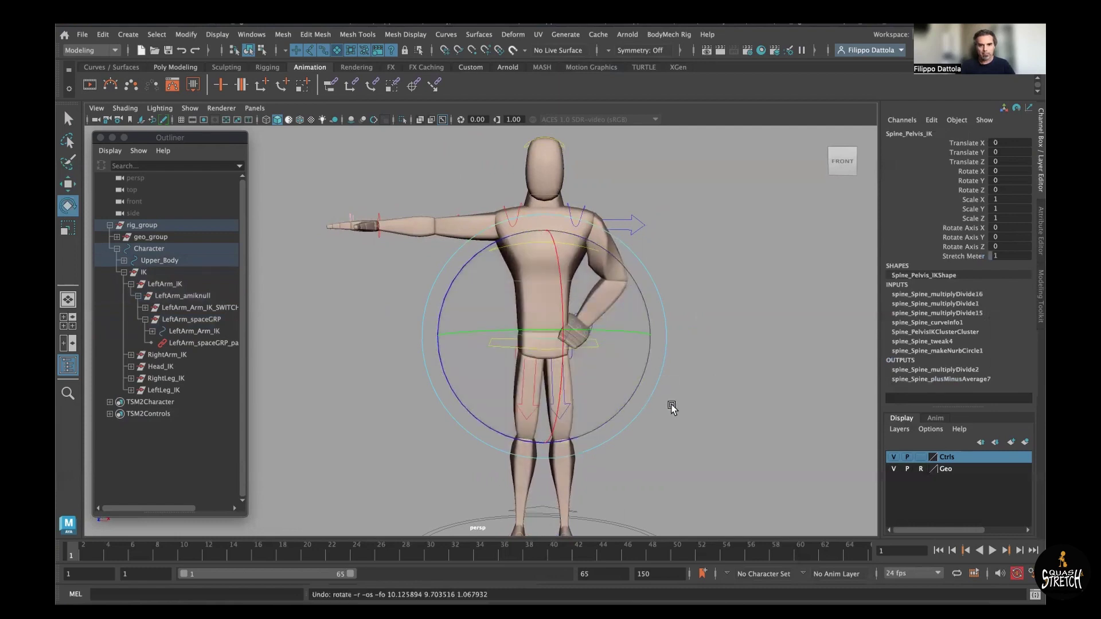
# - Shift the Upper_Body control sideways to about 6.8 in Translate X to test the hand resting on the hip
pyautogui.press('w')
pyautogui.click(519, 342)
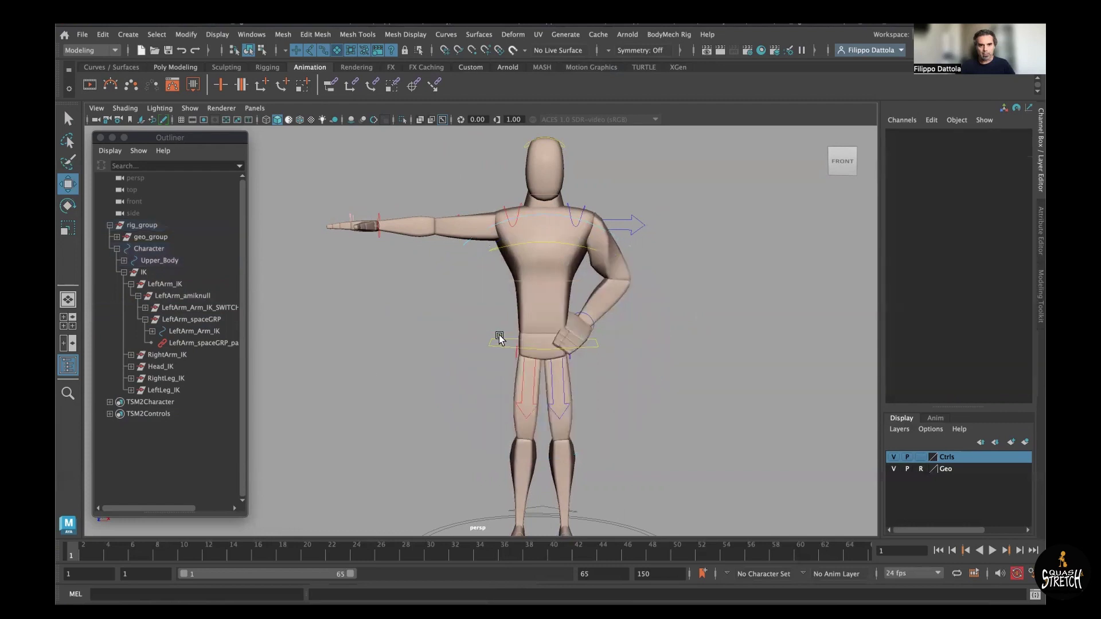
pyautogui.click(534, 345)
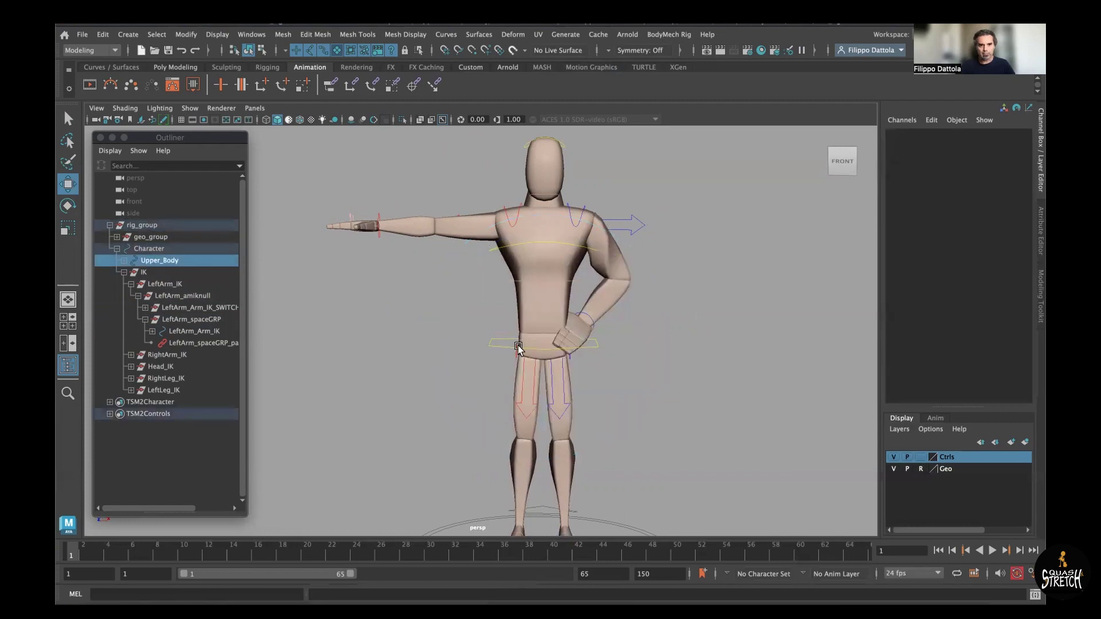
pyautogui.moveTo(620, 345); pyautogui.dragTo(612, 344)
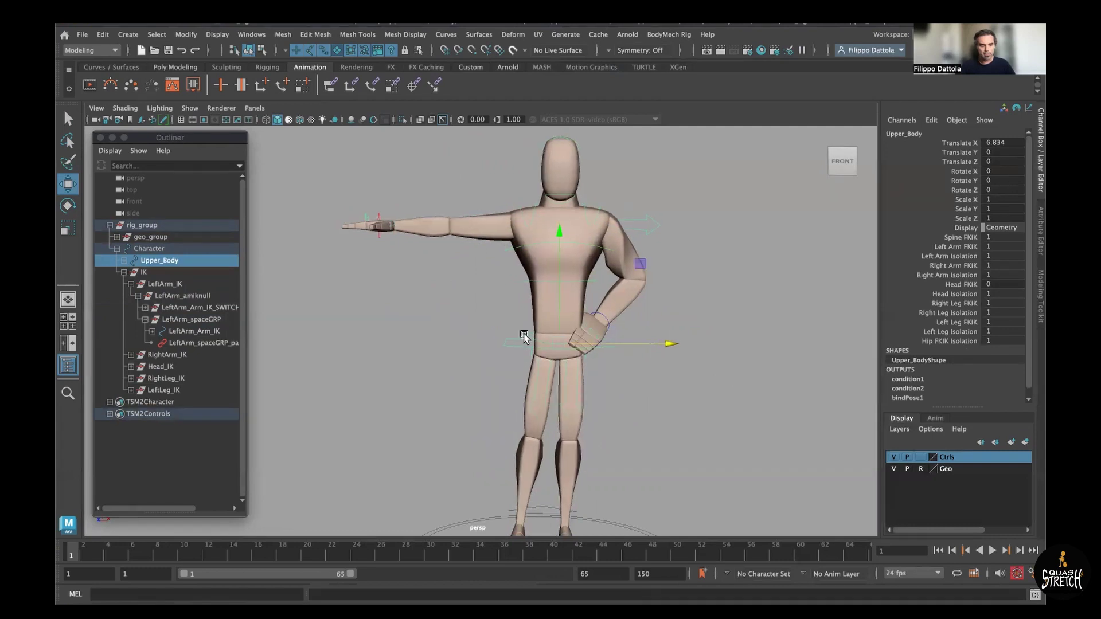
# - Try rotating the Spine_Pelvis_IK control with the body shifted to test the left hand's attachment to the hips, and deselect it
pyautogui.click(522, 339)
pyautogui.press('e')
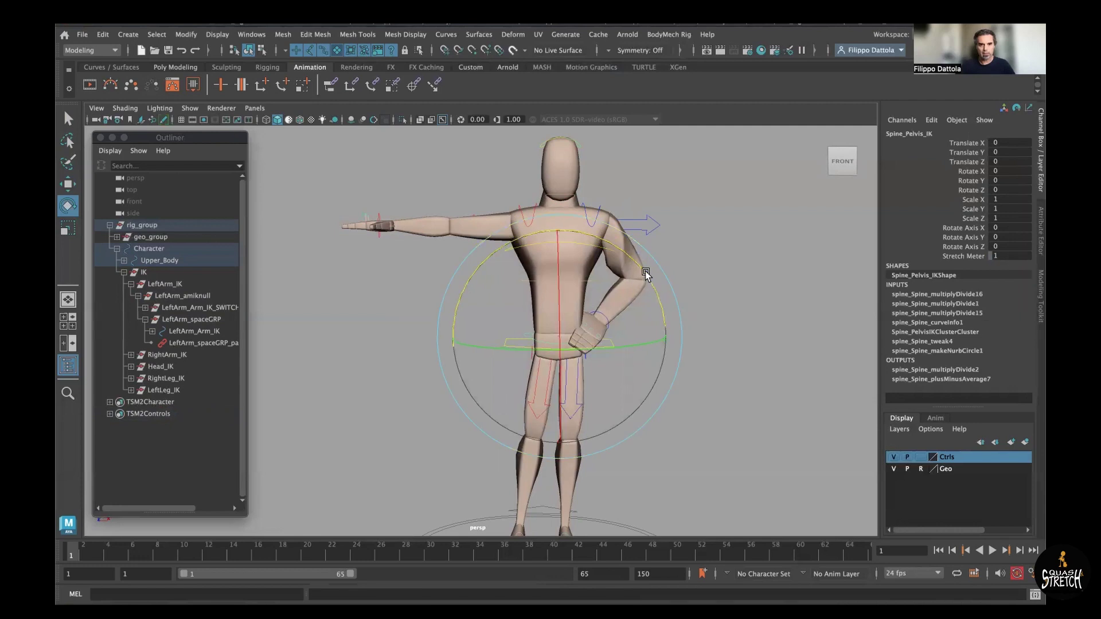
pyautogui.moveTo(646, 273); pyautogui.dragTo(715, 359)
pyautogui.click(614, 321)
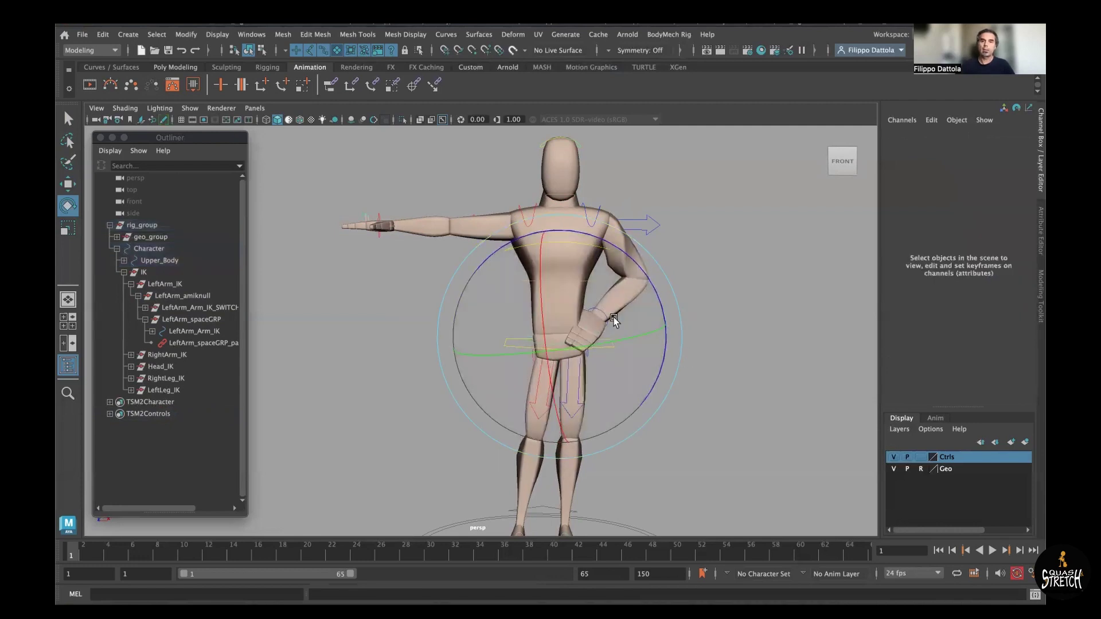
# - Switch the LeftArm_Arm_IK control from hips to head space by setting Hips to 0 and Head to 1
pyautogui.click(669, 373)
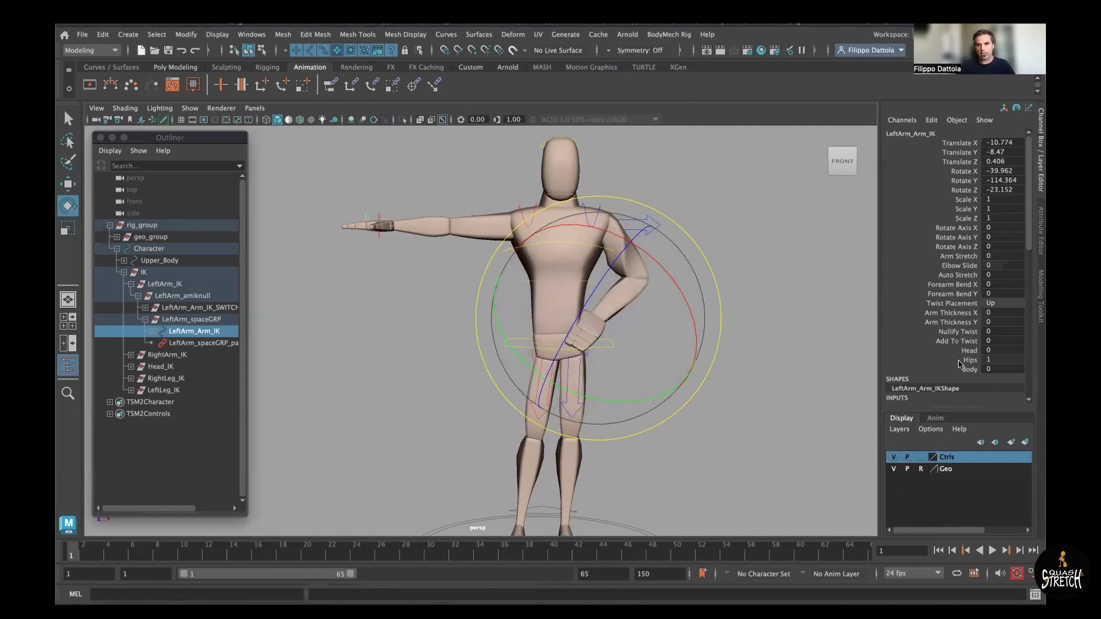
pyautogui.click(963, 360)
pyautogui.moveTo(757, 383); pyautogui.dragTo(926, 361, button='middle')
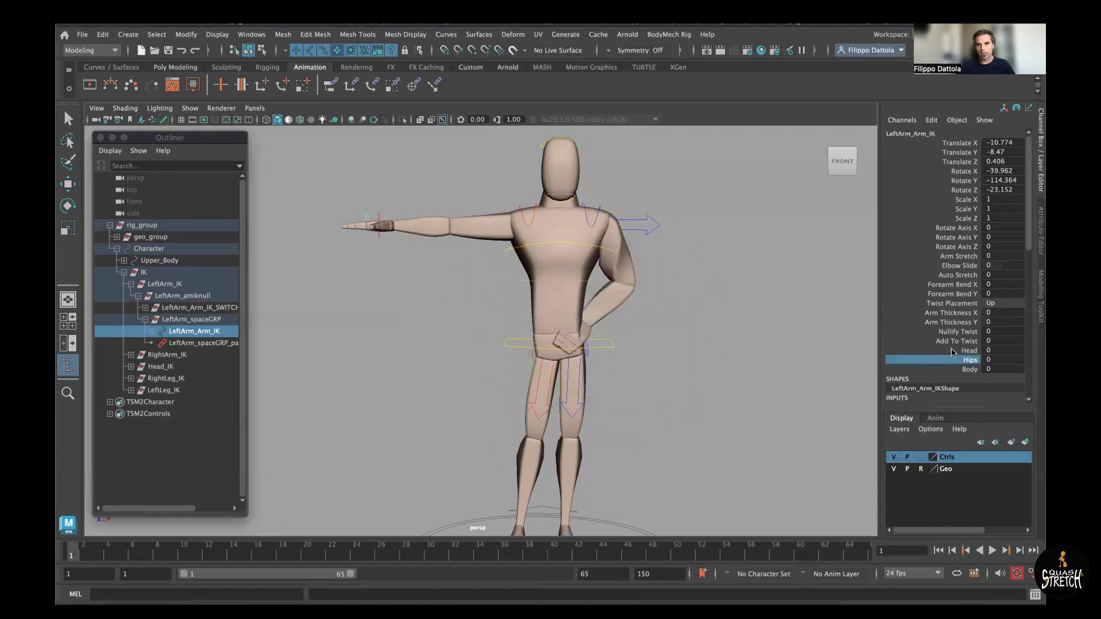
pyautogui.click(952, 350)
pyautogui.moveTo(715, 395); pyautogui.dragTo(767, 387, button='middle')
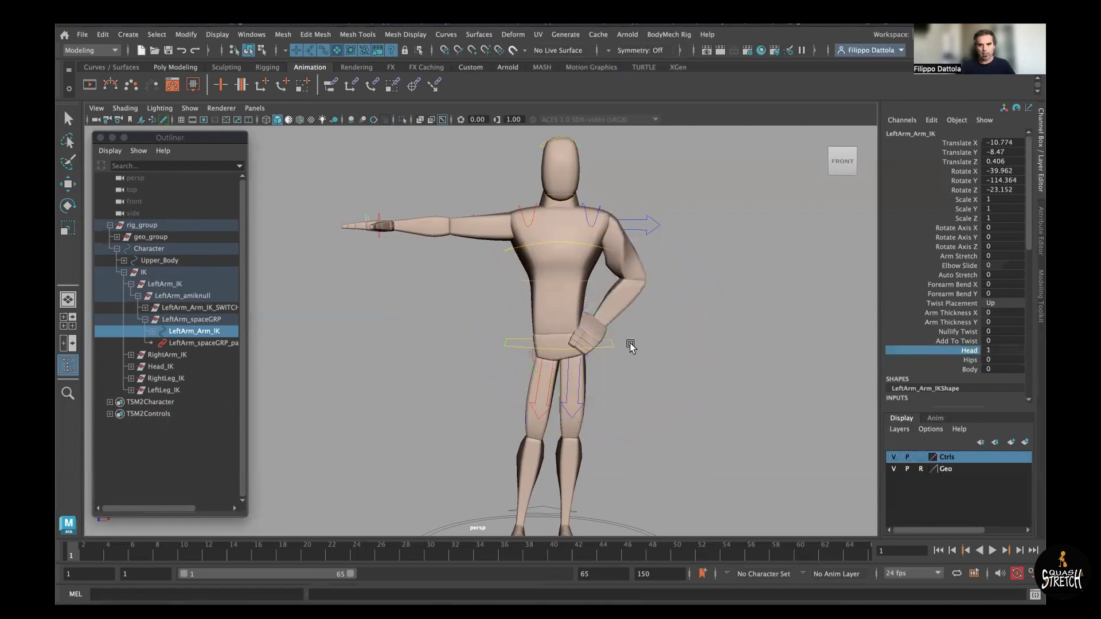
# - Raise the left hand to the forehead, at about translate -12.2, 5.8, 3.3 and rotate -33.4, -143.7, -5
pyautogui.press('w')
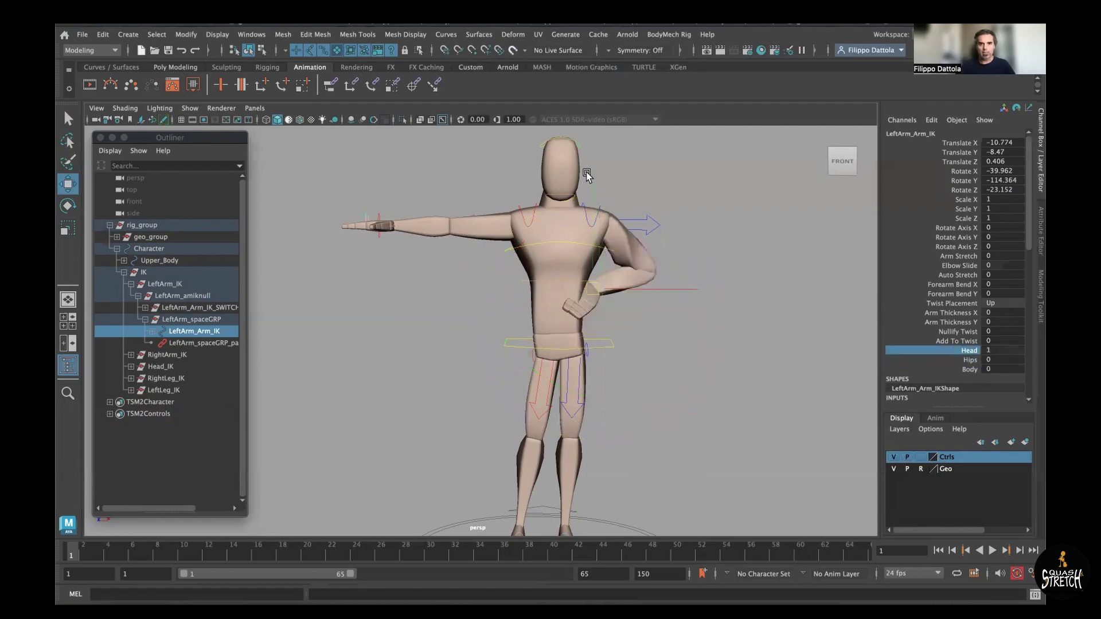
pyautogui.moveTo(587, 172); pyautogui.dragTo(582, 162)
pyautogui.keyDown('alt'); pyautogui.moveTo(714, 307); pyautogui.dragTo(679, 305); pyautogui.keyUp('alt')
pyautogui.press('e')
pyautogui.keyDown('alt'); pyautogui.moveTo(679, 305); pyautogui.dragTo(742, 373, button='middle'); pyautogui.keyUp('alt')
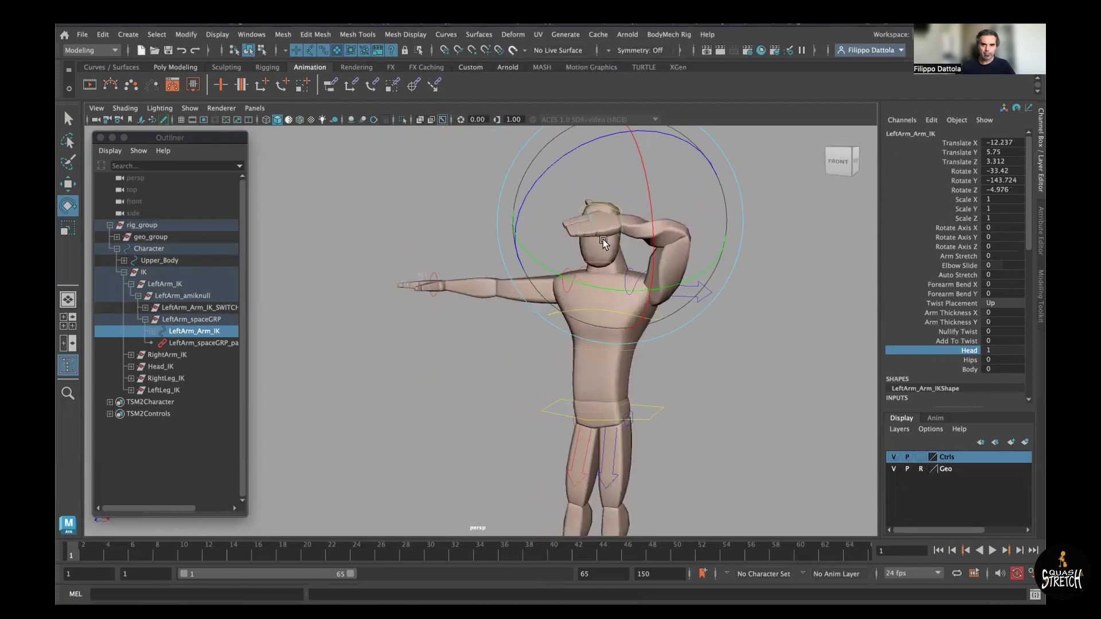
# - Fine-tune the LeftArm_Arm_IK control's position against the forehead to about translate -11.8, 6.4, 3
pyautogui.press('w')
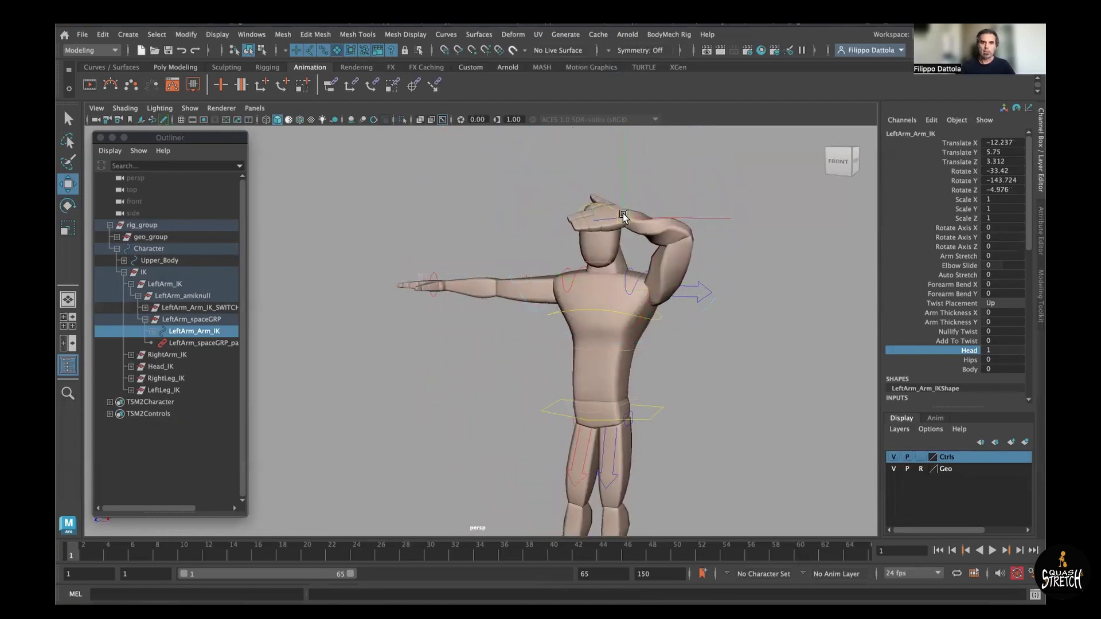
pyautogui.press('e')
pyautogui.click(673, 272)
pyautogui.moveTo(673, 272); pyautogui.dragTo(784, 165)
pyautogui.click(784, 165)
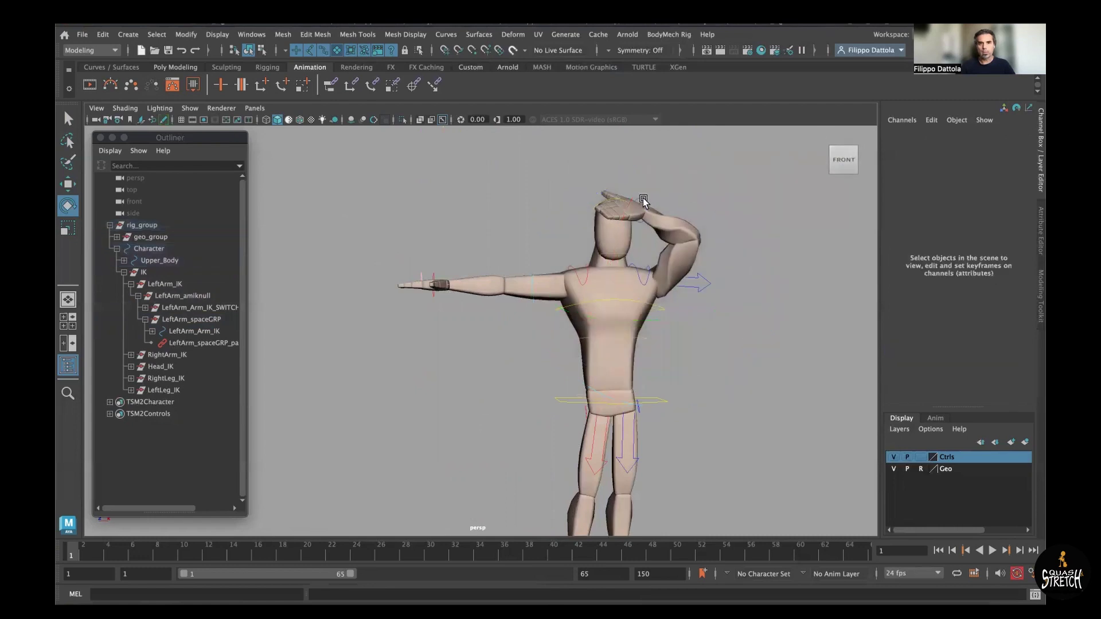
pyautogui.click(654, 229)
pyautogui.keyDown('alt'); pyautogui.moveTo(649, 246); pyautogui.dragTo(617, 267, button='middle'); pyautogui.keyUp('alt')
pyautogui.moveTo(580, 295); pyautogui.dragTo(678, 367)
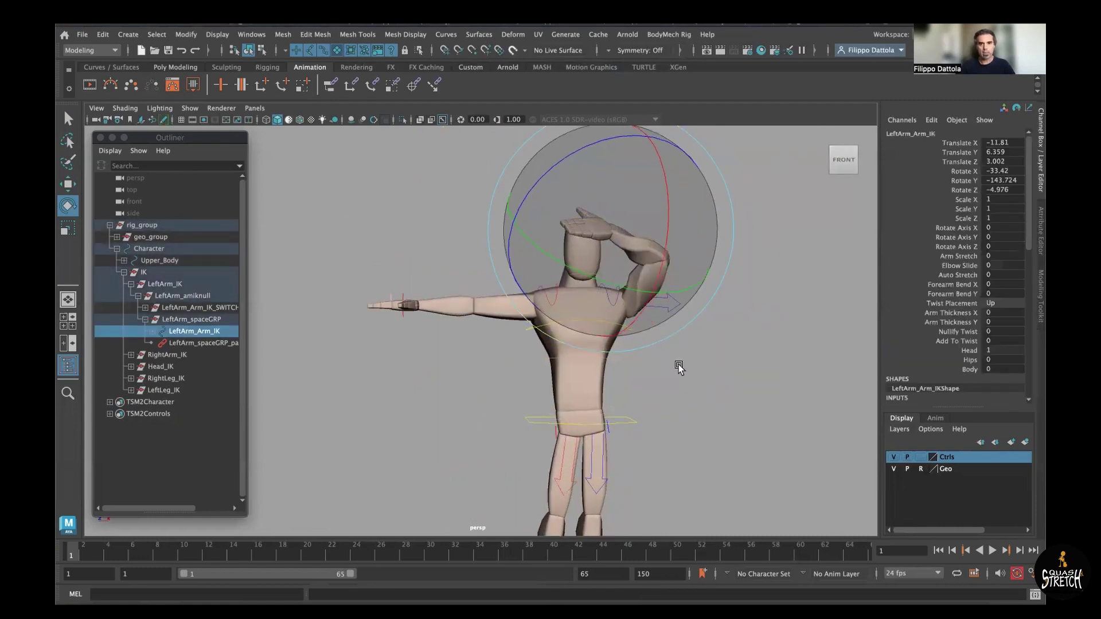
# - Refine the LeftArm_Arm_IK control's pose at the forehead to about translate -11.8, 6.6, 3 and rotate -36.6, -155.1, 4.6
pyautogui.press('w')
pyautogui.keyDown('alt'); pyautogui.moveTo(551, 338); pyautogui.dragTo(702, 315); pyautogui.keyUp('alt')
pyautogui.keyDown('alt'); pyautogui.moveTo(548, 239); pyautogui.dragTo(689, 341); pyautogui.keyUp('alt')
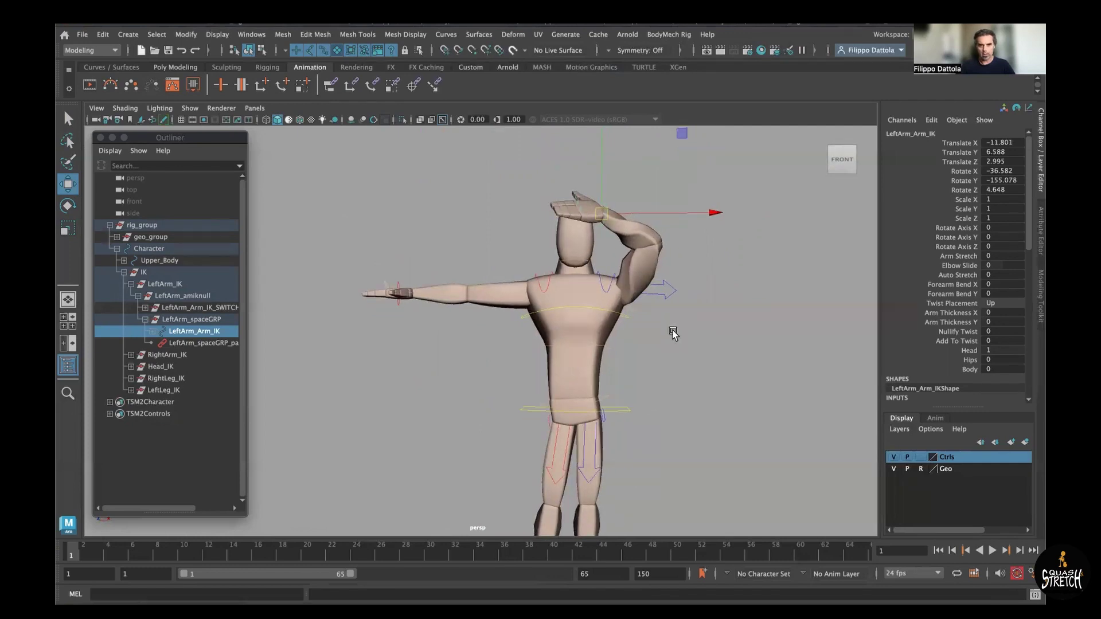
# - Try rotating the Head_FK control to test the left hand's attachment to the head, and undo back to the LeftArm_Arm_IK selection
pyautogui.keyDown('alt'); pyautogui.moveTo(659, 299); pyautogui.dragTo(674, 308); pyautogui.keyUp('alt')
pyautogui.click(561, 217)
pyautogui.click(632, 299)
pyautogui.click(633, 301)
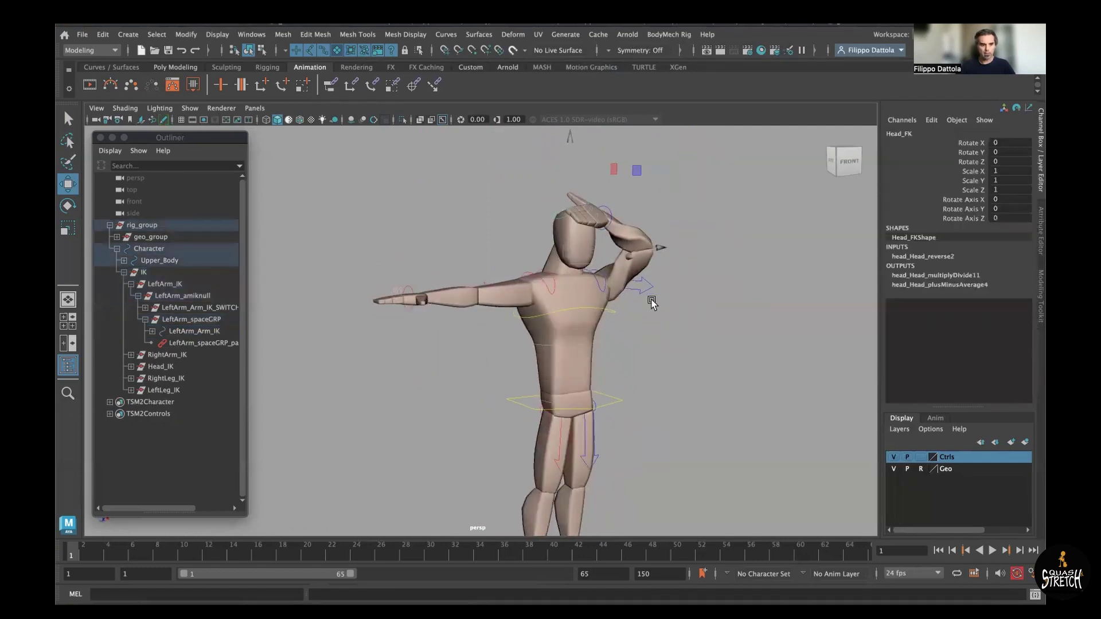
pyautogui.press('e')
pyautogui.moveTo(582, 292)
pyautogui.mouseDown()
pyautogui.moveTo(570, 312)
pyautogui.moveTo(604, 261)
pyautogui.moveTo(634, 292)
pyautogui.moveTo(579, 292)
pyautogui.moveTo(679, 365)
pyautogui.moveTo(719, 366)
pyautogui.moveTo(673, 317)
pyautogui.moveTo(548, 233)
pyautogui.mouseUp()
pyautogui.press('super+z')
pyautogui.press('super+z')
pyautogui.press('w')
pyautogui.keyDown('alt'); pyautogui.moveTo(614, 319); pyautogui.dragTo(614, 292); pyautogui.keyUp('alt')
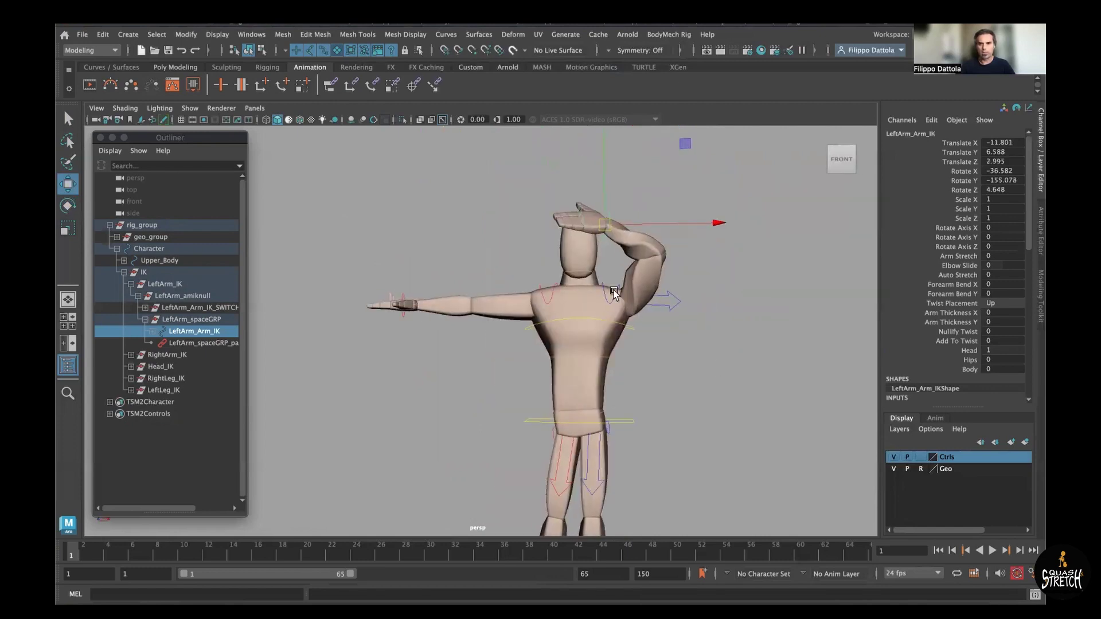
# - Rotate the Head_FK control to about 8.6, 3.3, -15.8 to test whether the left hand follows the head
pyautogui.keyDown('alt'); pyautogui.moveTo(684, 339); pyautogui.dragTo(681, 336); pyautogui.keyUp('alt')
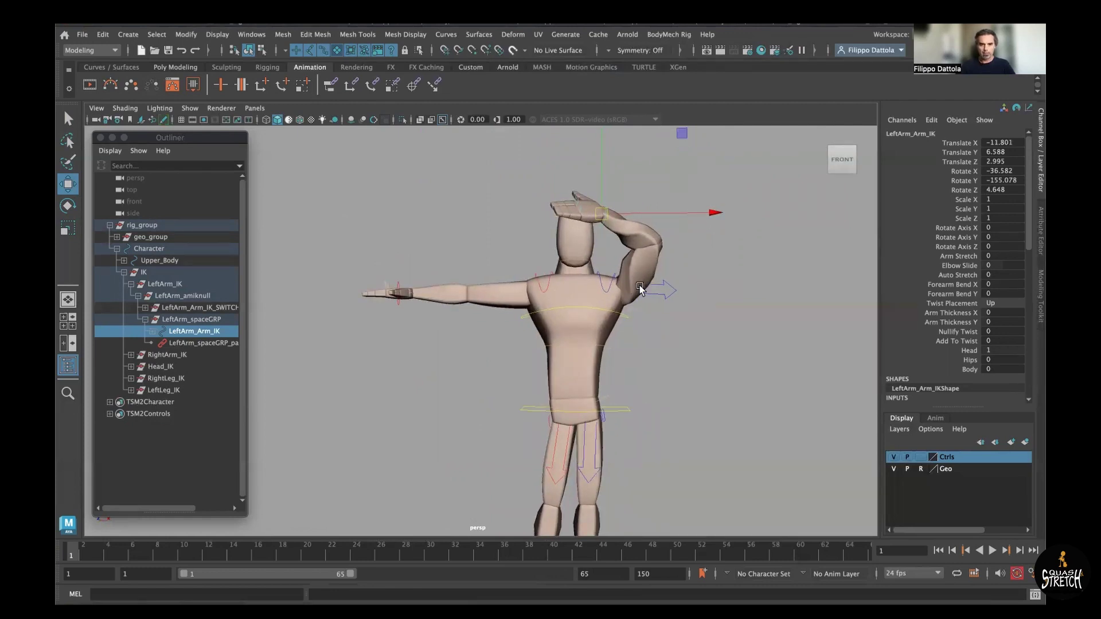
pyautogui.keyDown('alt'); pyautogui.moveTo(641, 288); pyautogui.dragTo(855, 216); pyautogui.keyUp('alt')
pyautogui.click(559, 216)
pyautogui.click(608, 262)
pyautogui.press('e')
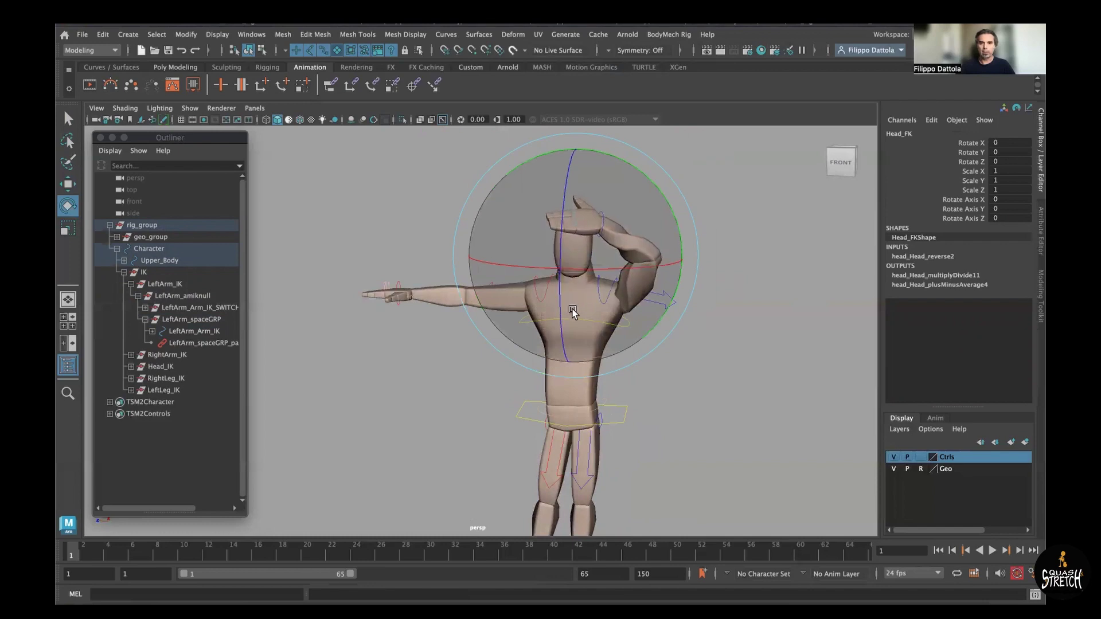
pyautogui.moveTo(573, 312); pyautogui.dragTo(579, 304)
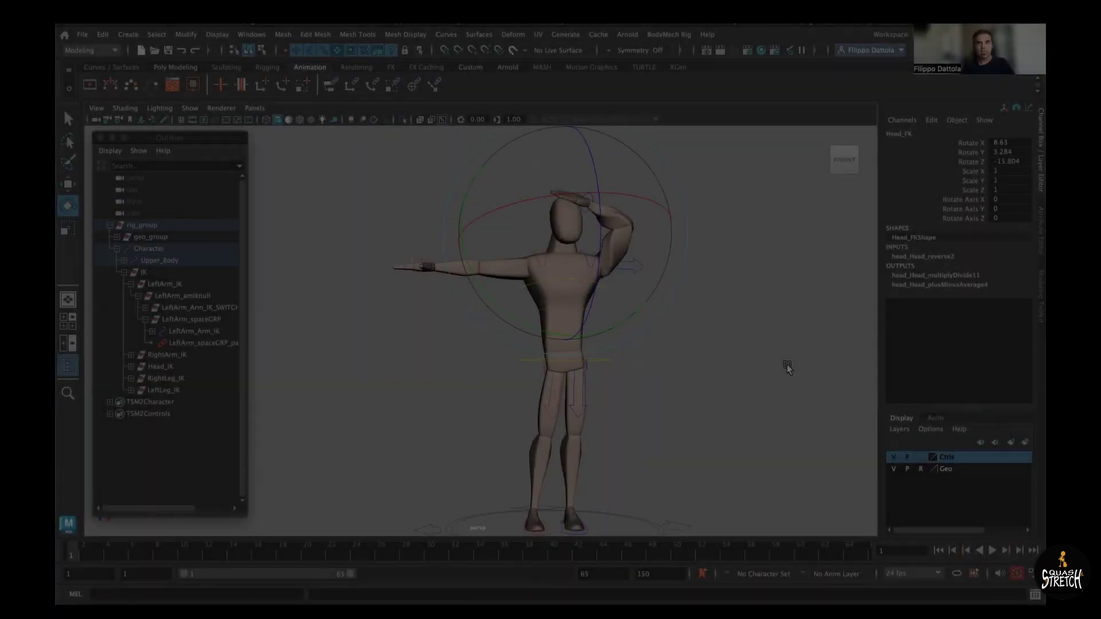